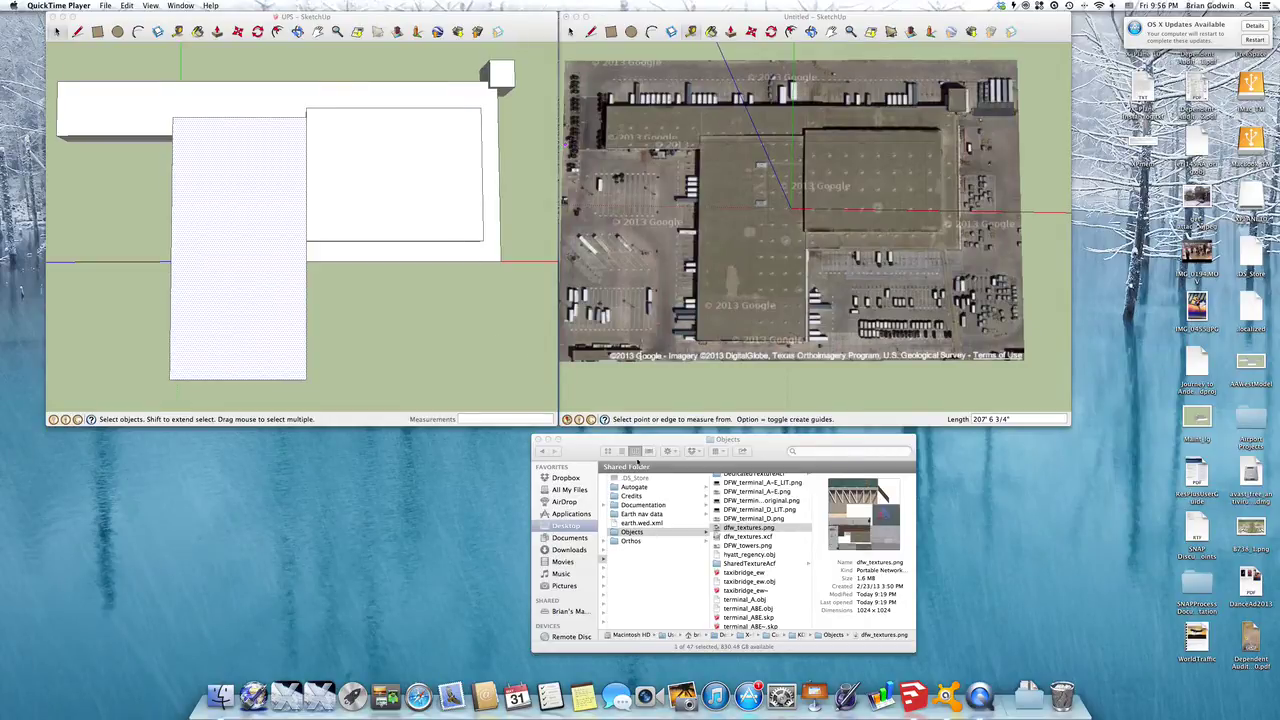
- Preview the dfw_textures.png texture atlas from its folder
click(587, 451)
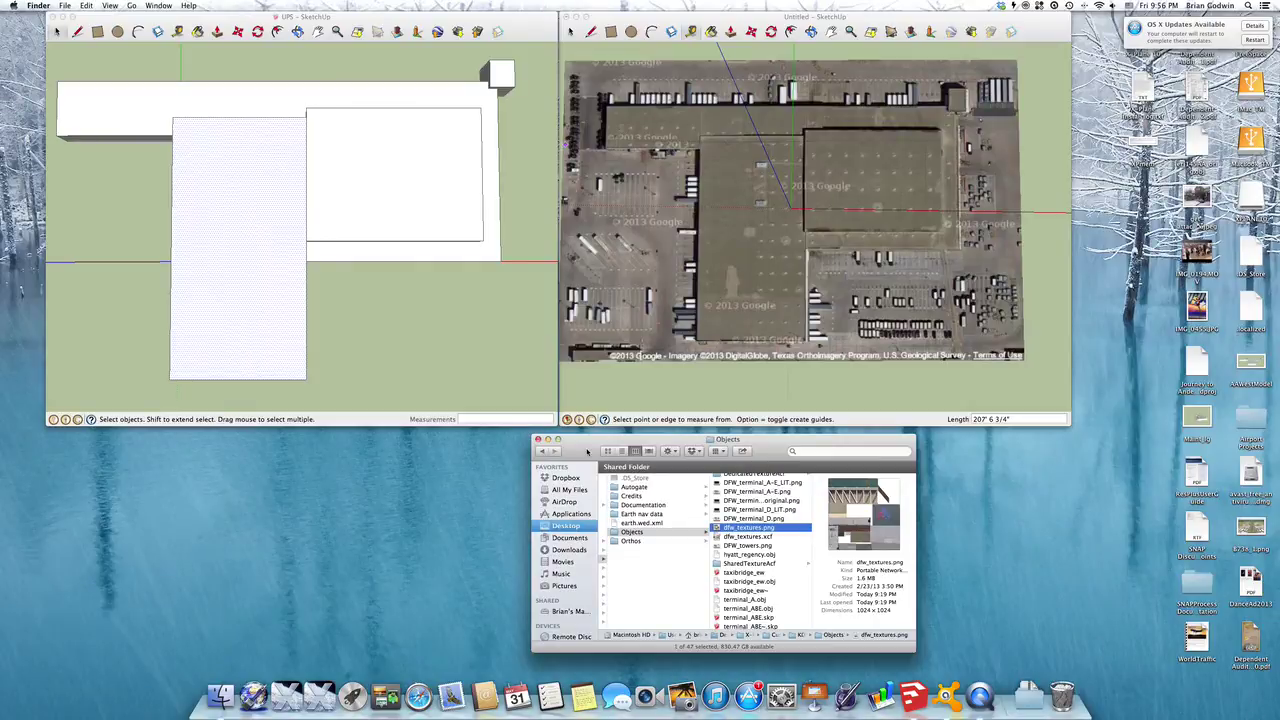
key(space)
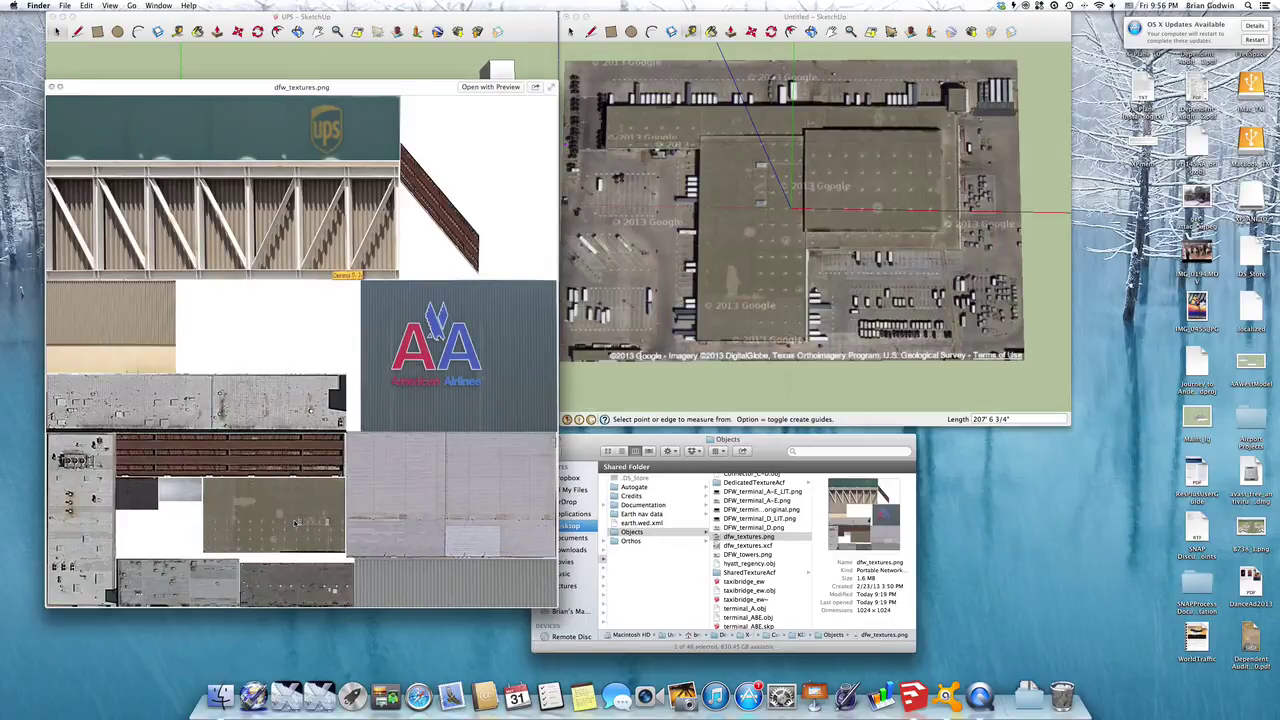
key(space)
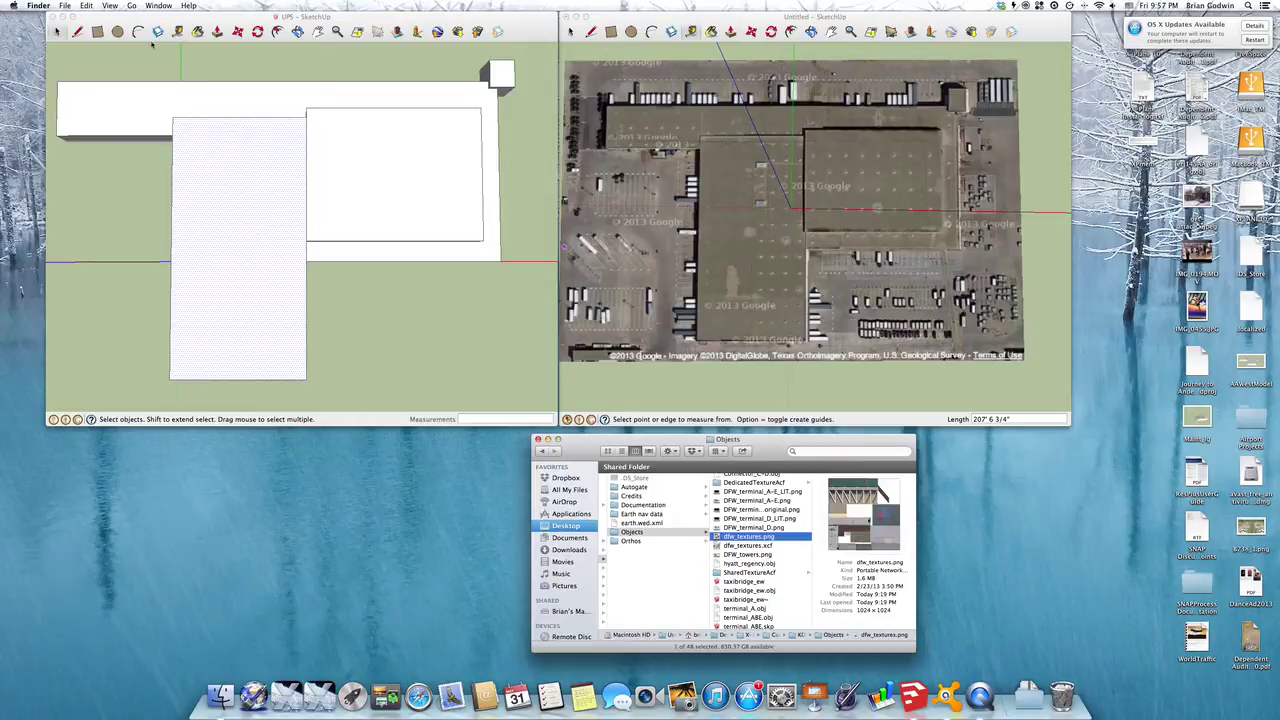
- Import dfw_textures.png into the UPS model as a texture
click(128, 18)
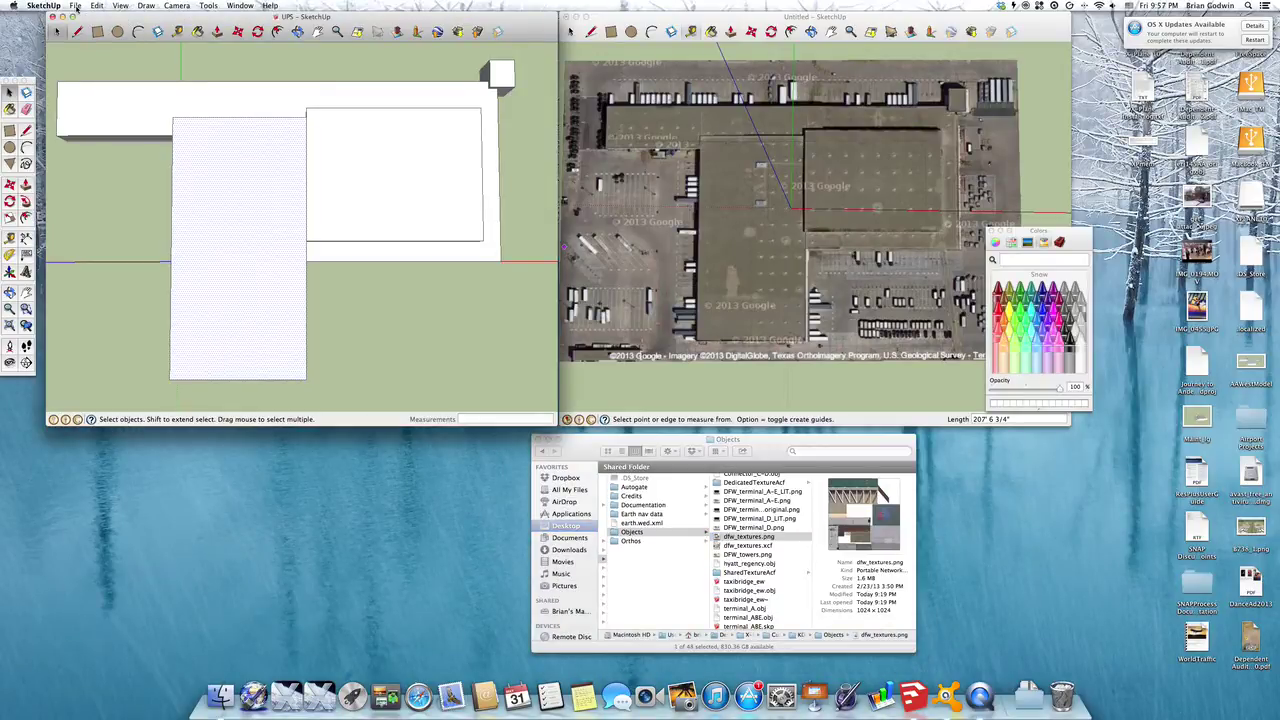
click(75, 6)
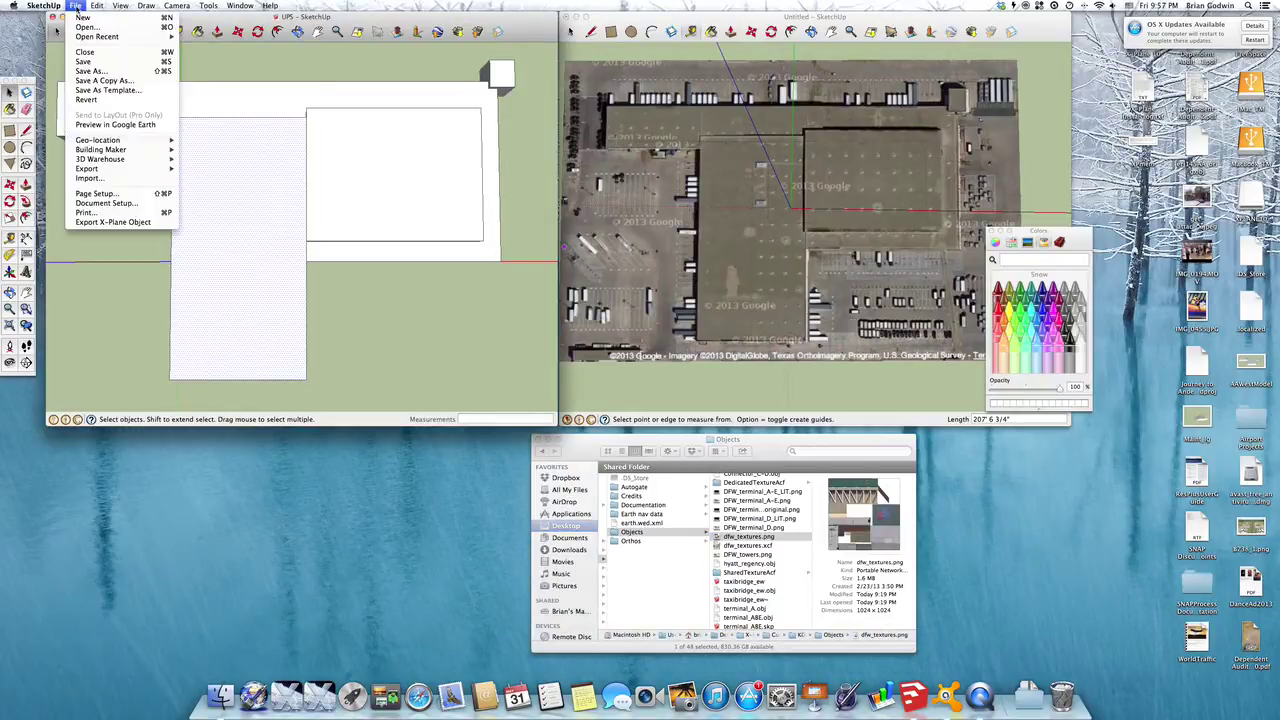
click(88, 178)
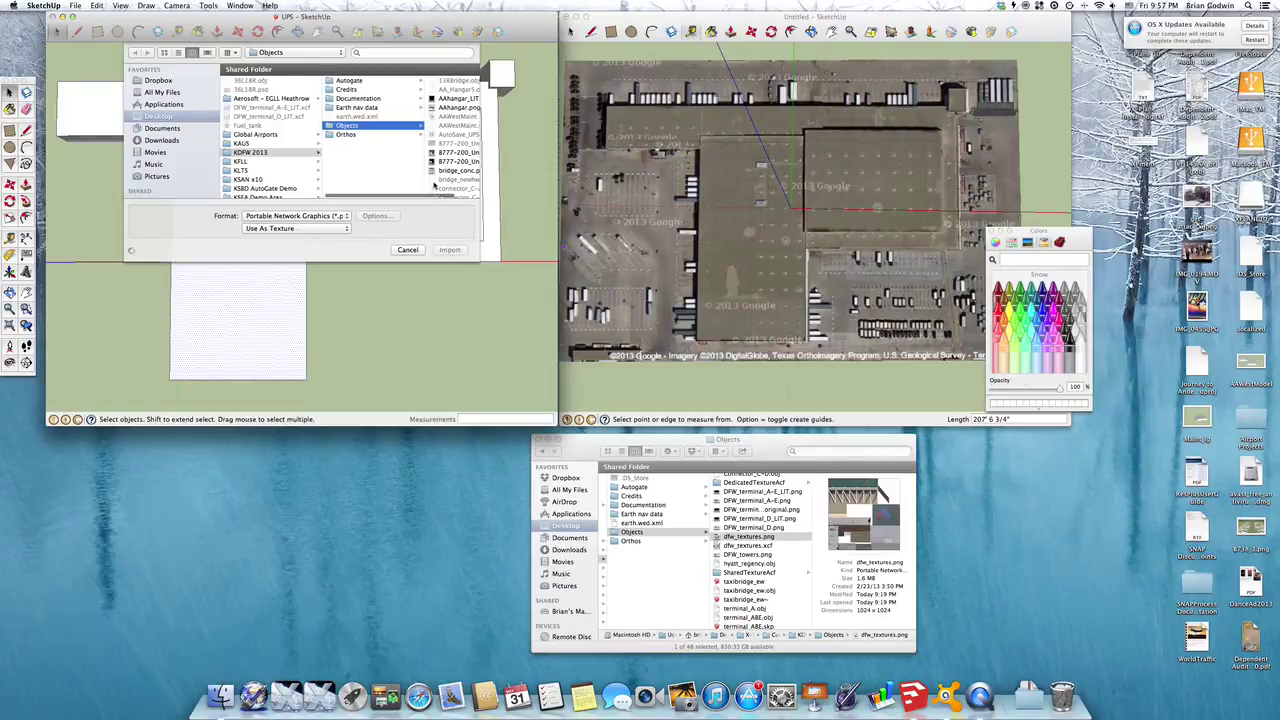
scroll(442, 181, right, 2)
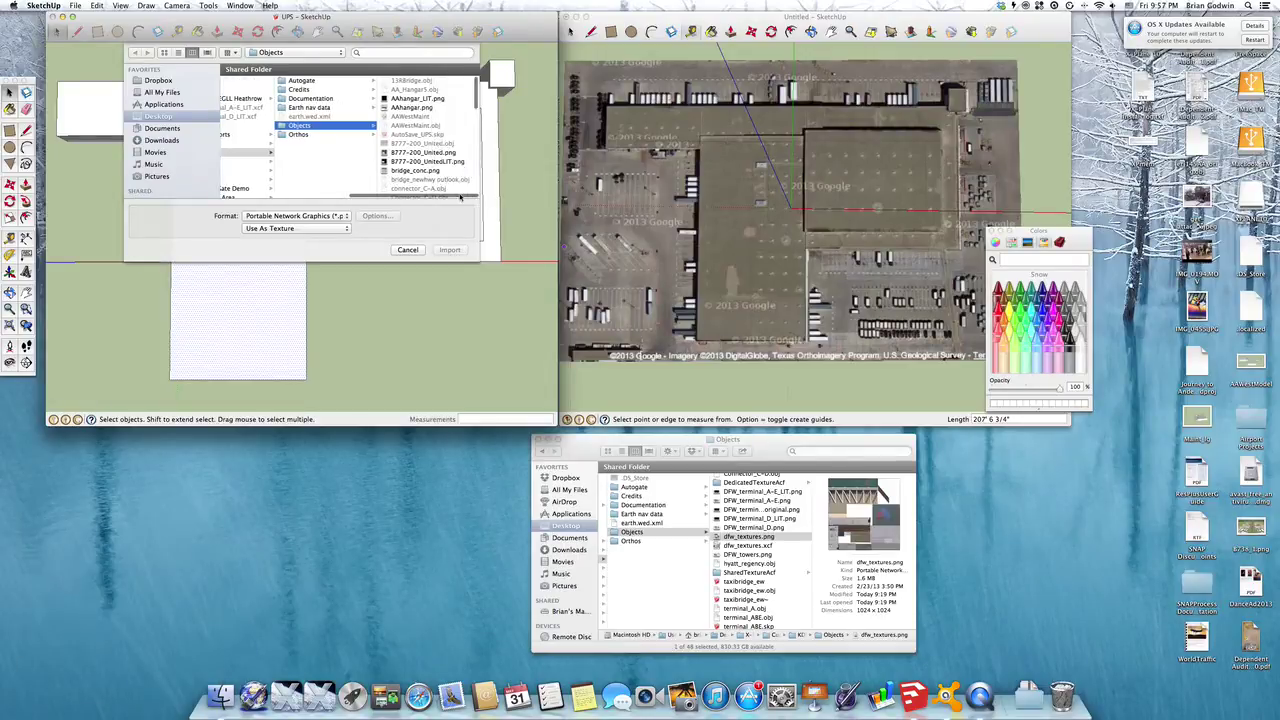
scroll(424, 153, right, 2)
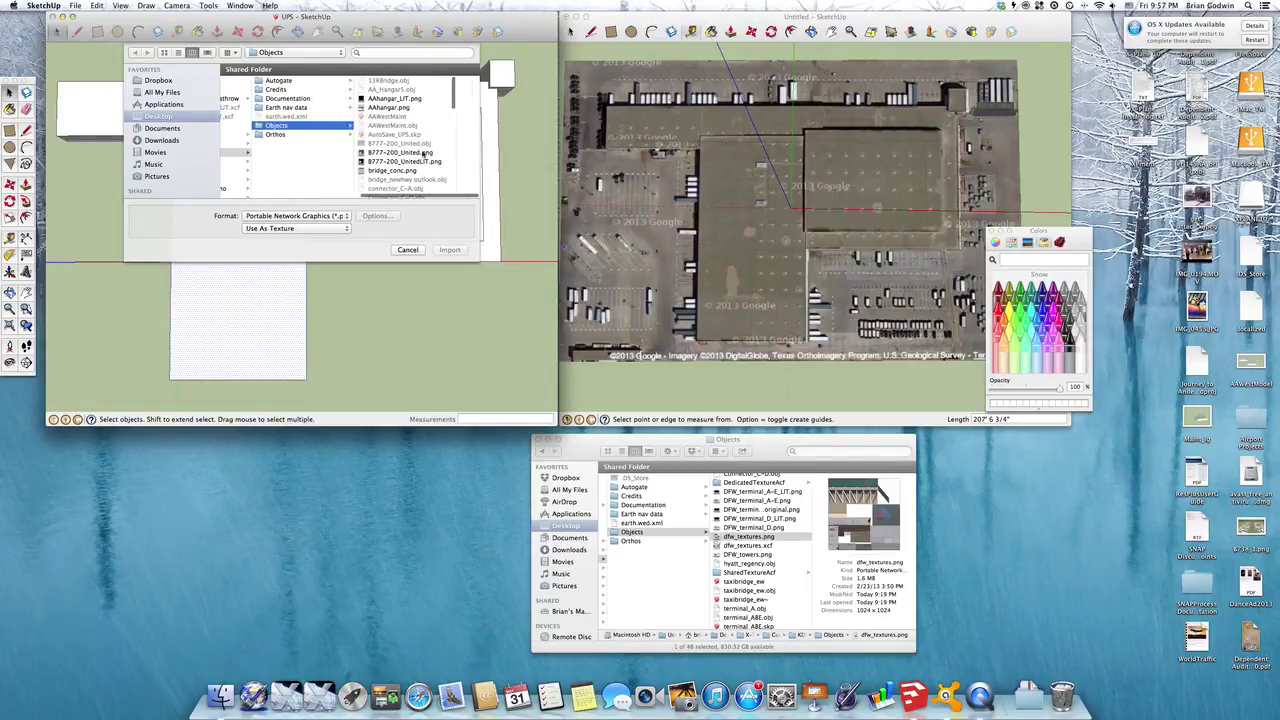
scroll(424, 153, down, 4)
scroll(424, 153, left, 2)
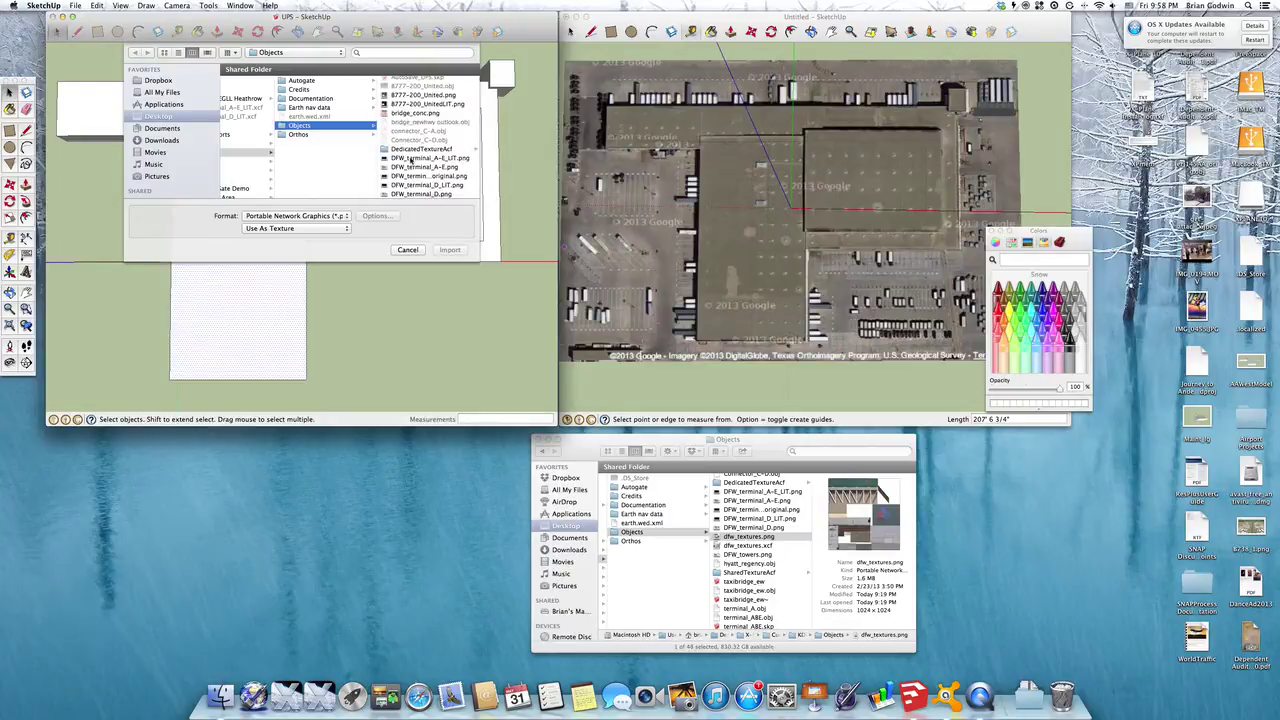
scroll(422, 160, down, 4)
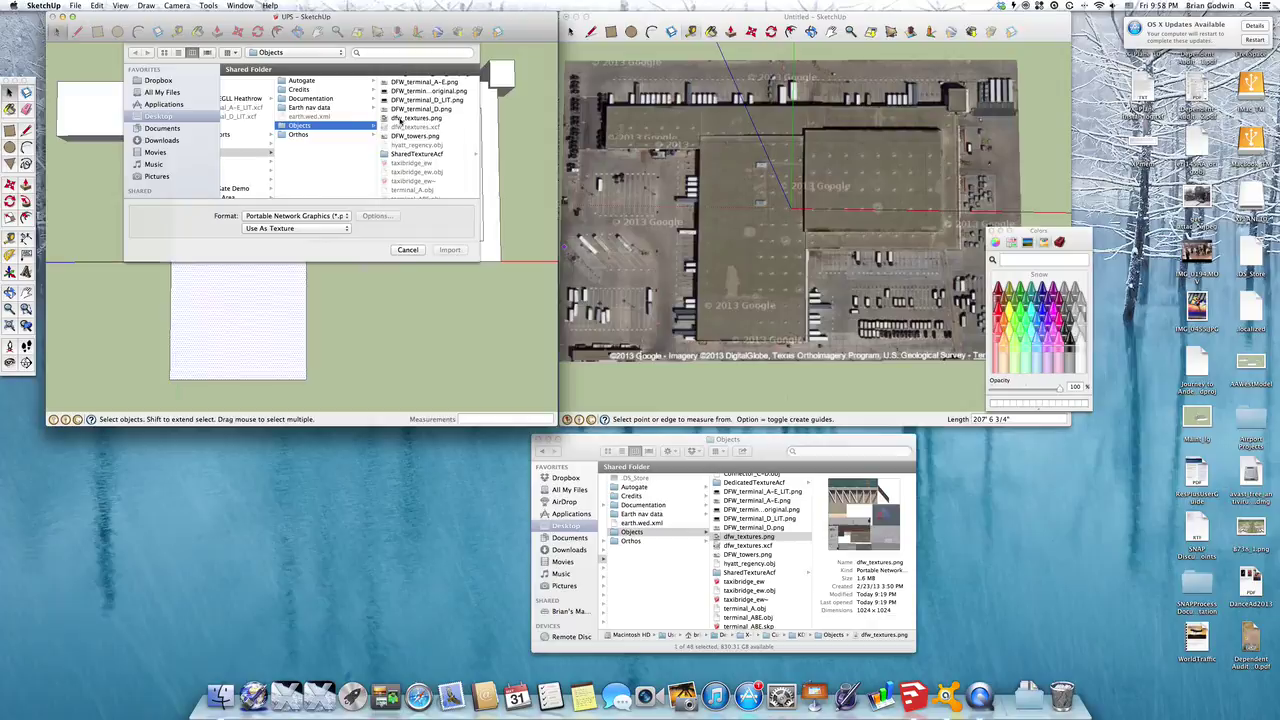
click(404, 119)
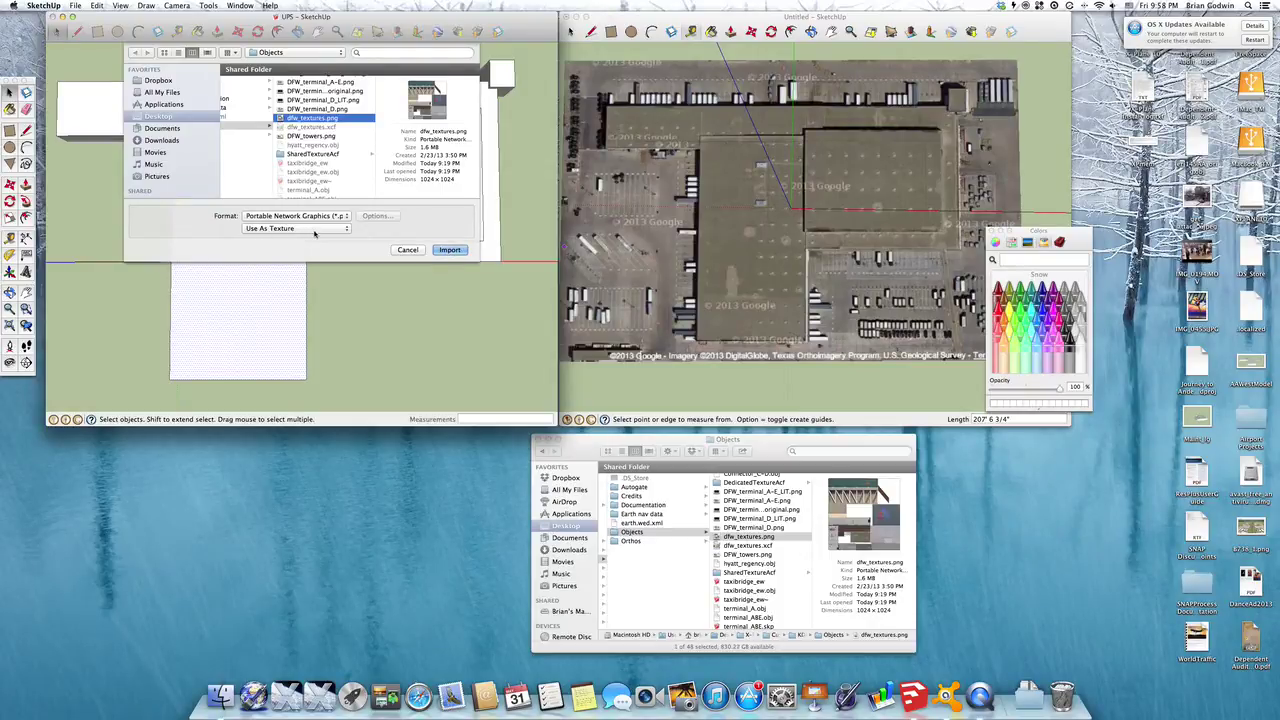
click(451, 250)
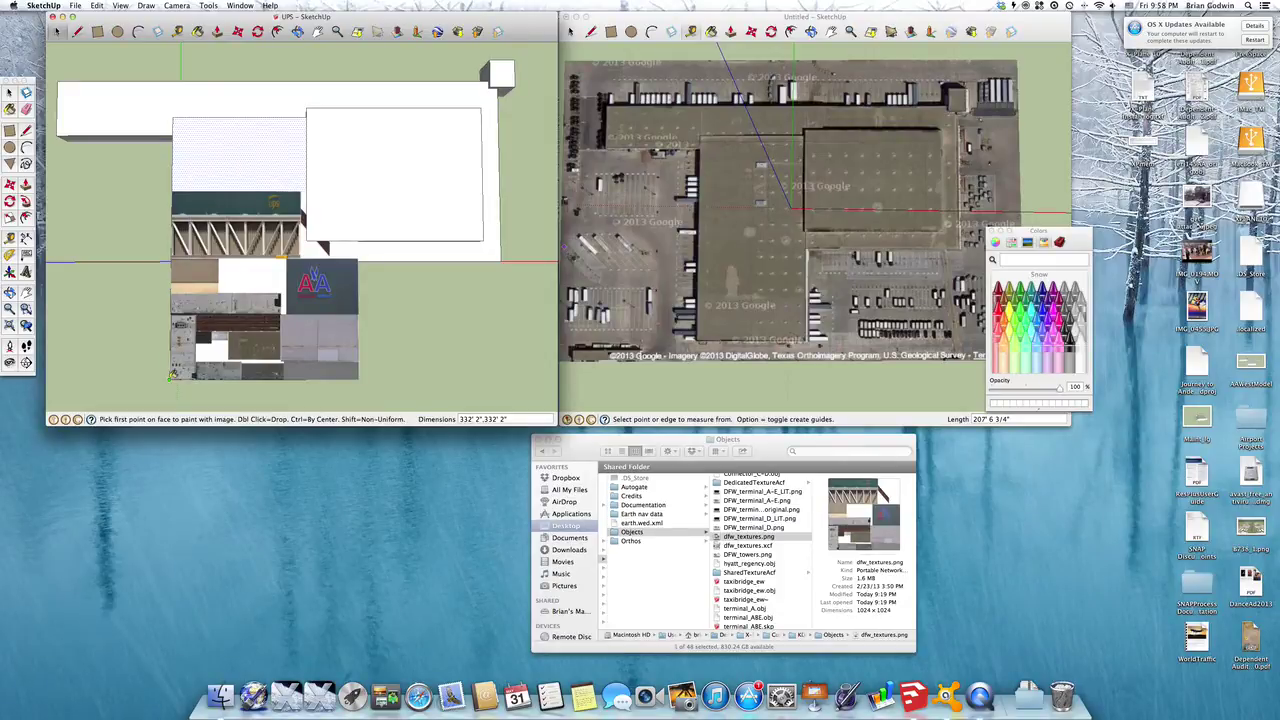
- Place the atlas on the long roof face, anchored at its bottom-left corner and sized across it
click(171, 376)
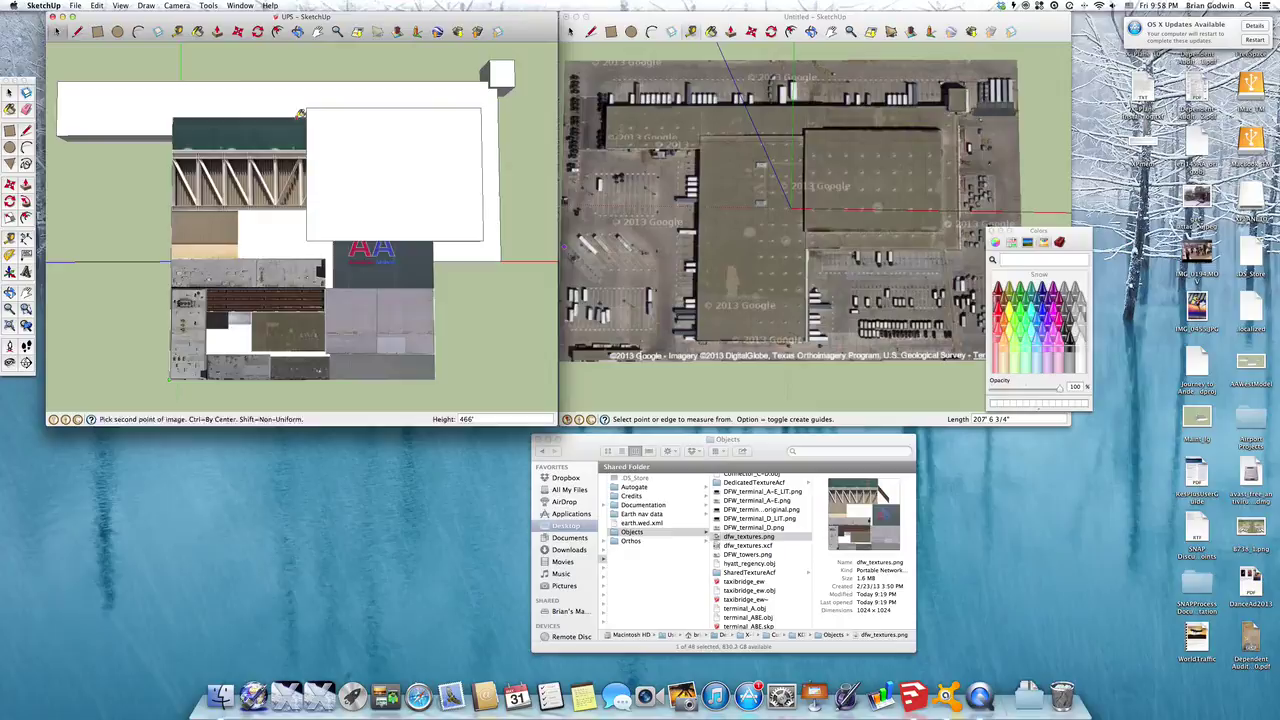
click(299, 118)
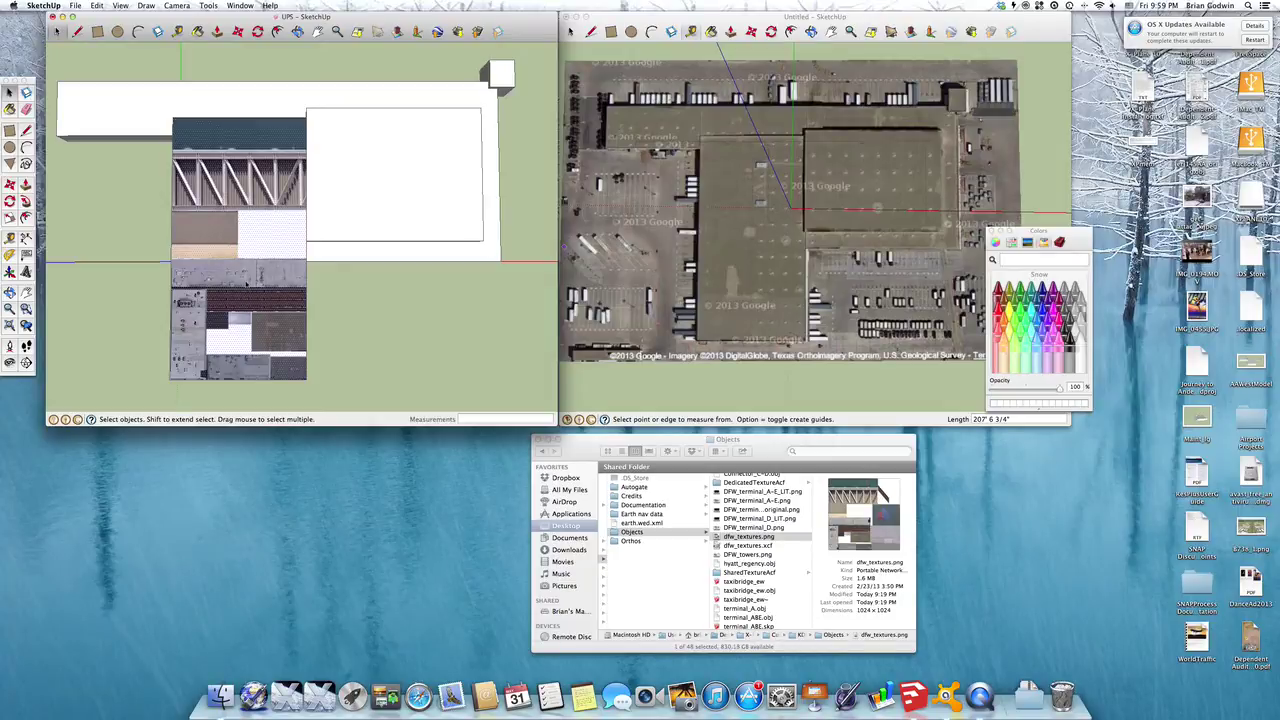
- Enter Texture Position mode on the textured roof face
right_click(249, 288)
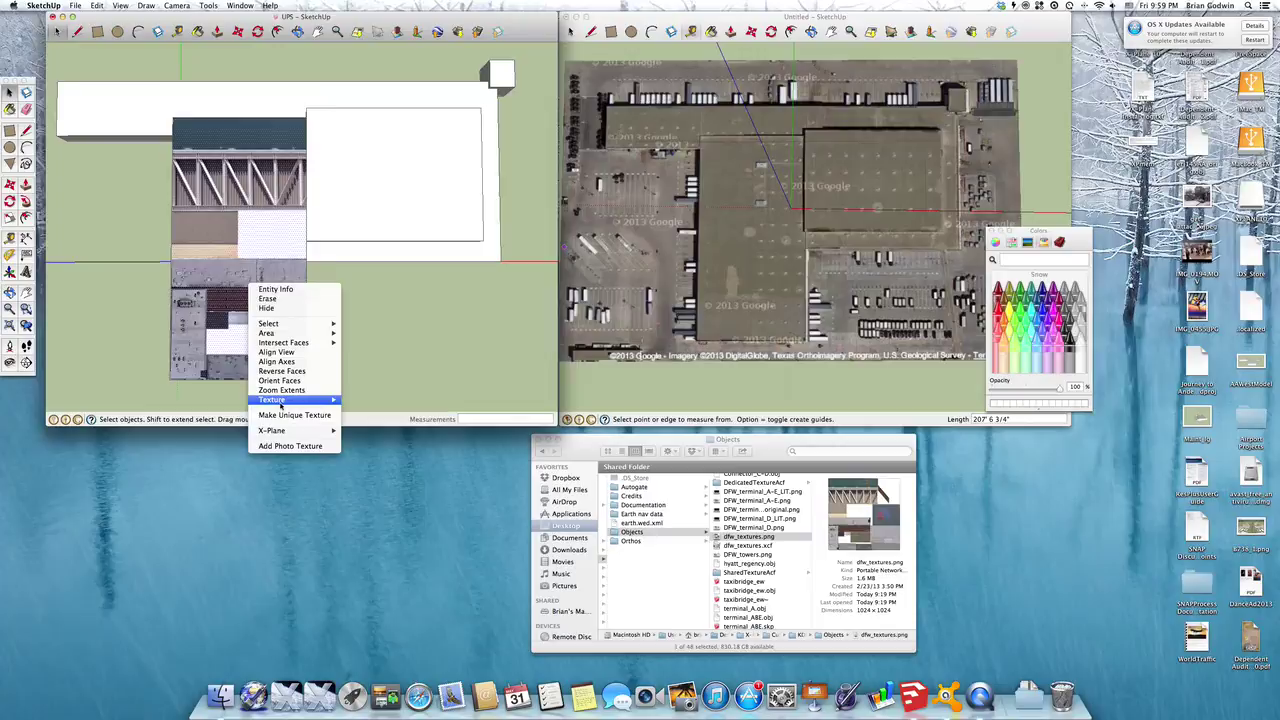
mouse_move(281, 405)
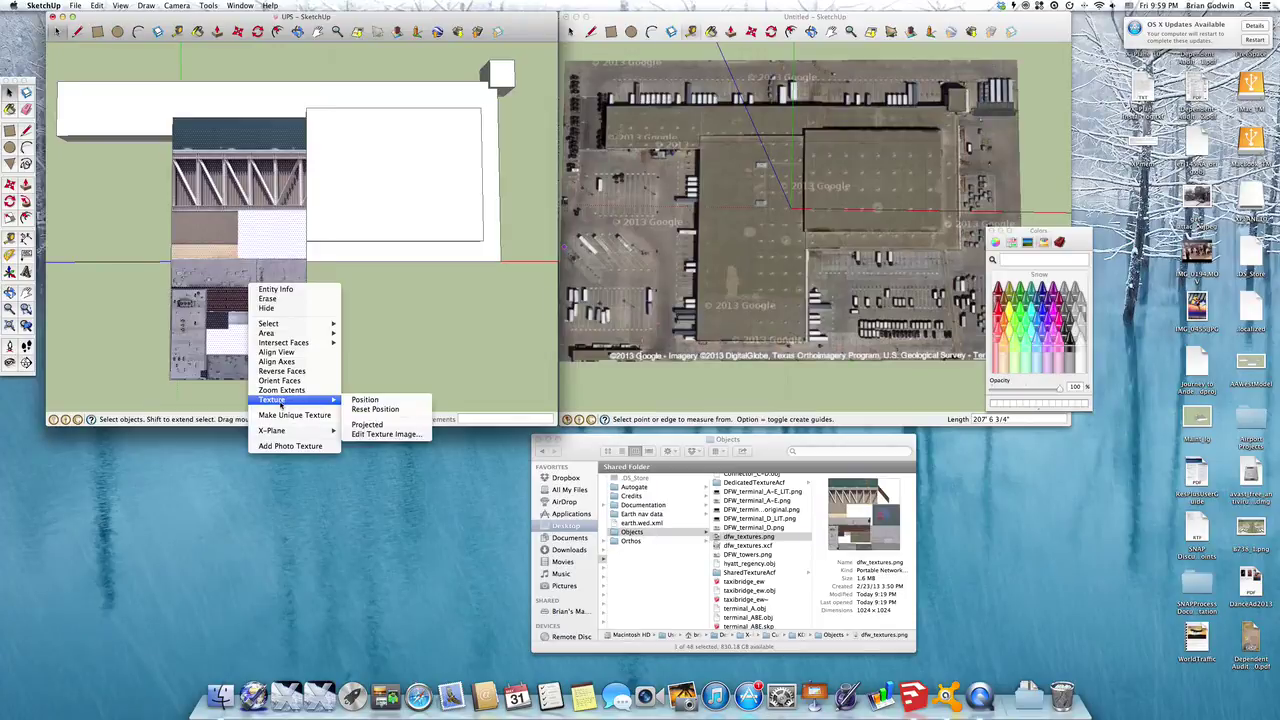
click(362, 400)
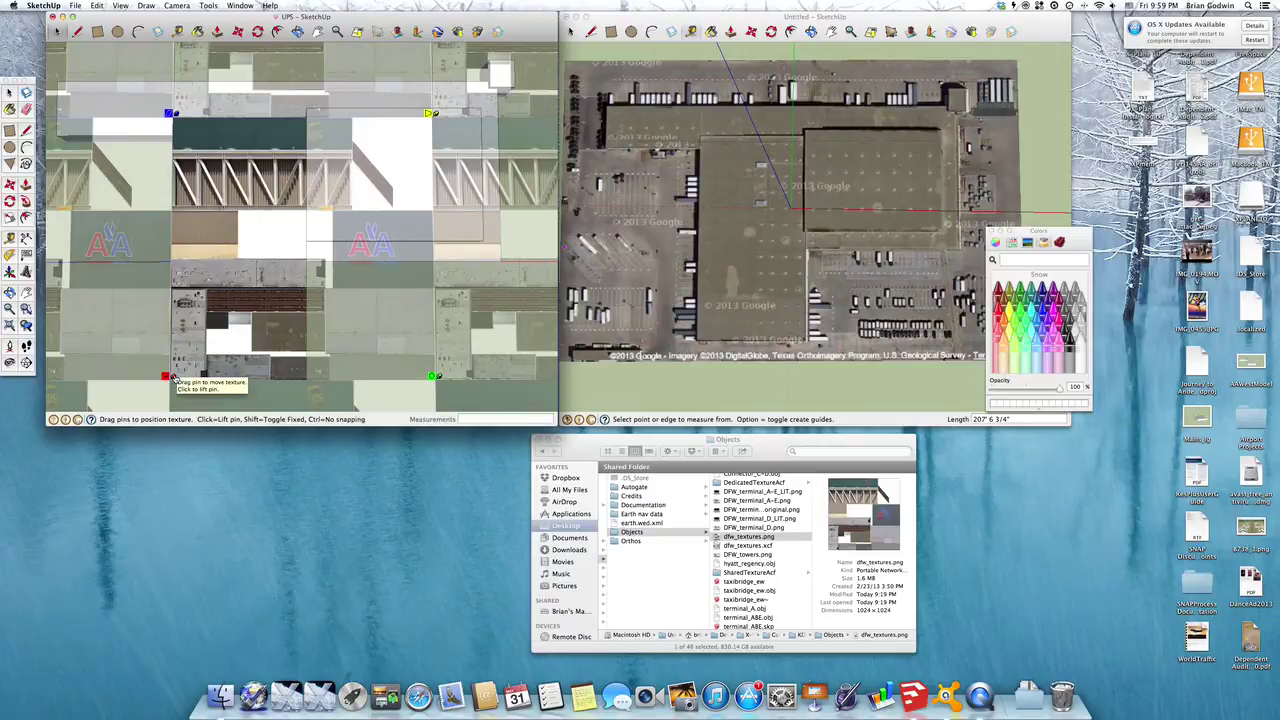
- Move the red, blue, yellow and green pins onto the roof image's four corners
click(172, 378)
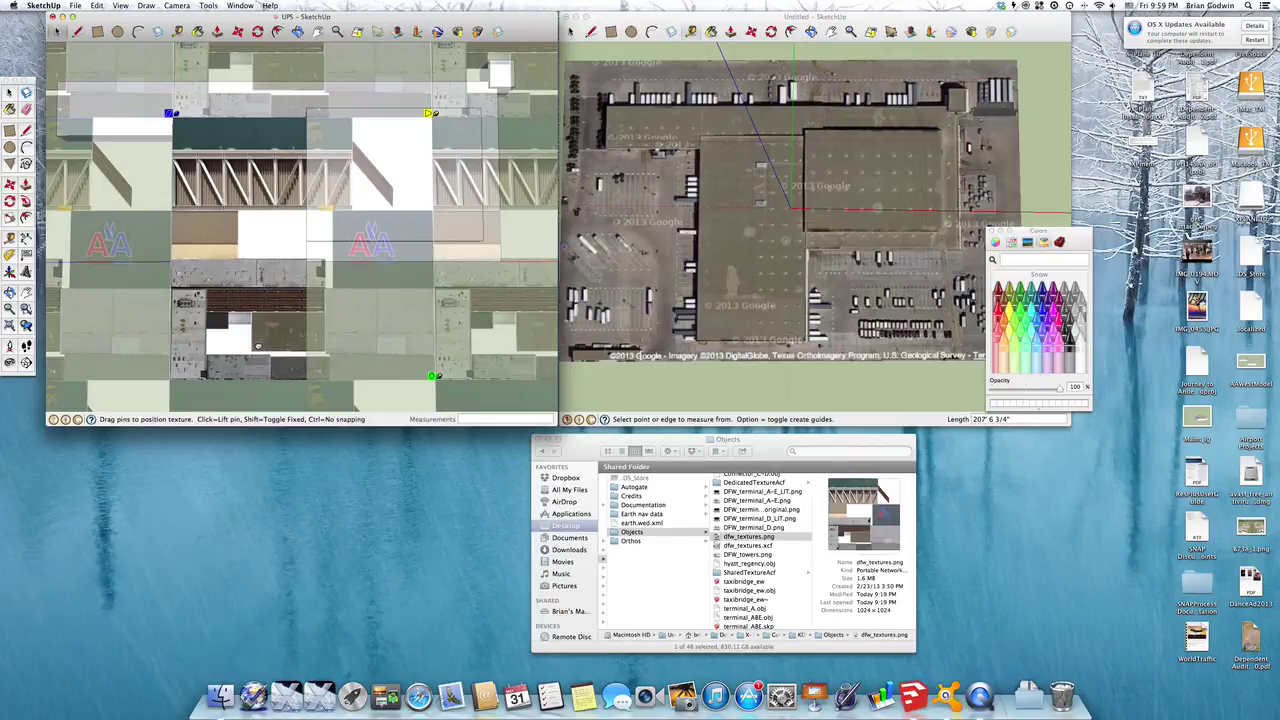
click(250, 347)
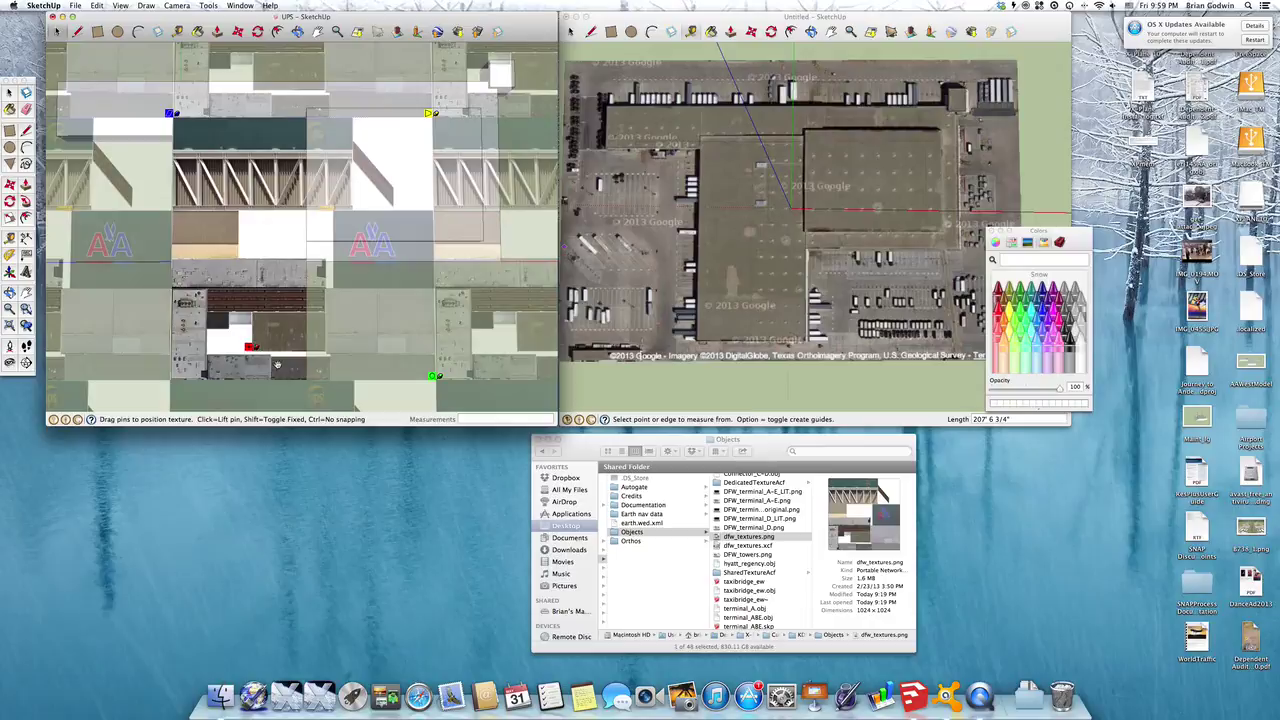
click(177, 115)
click(252, 308)
click(430, 114)
click(326, 310)
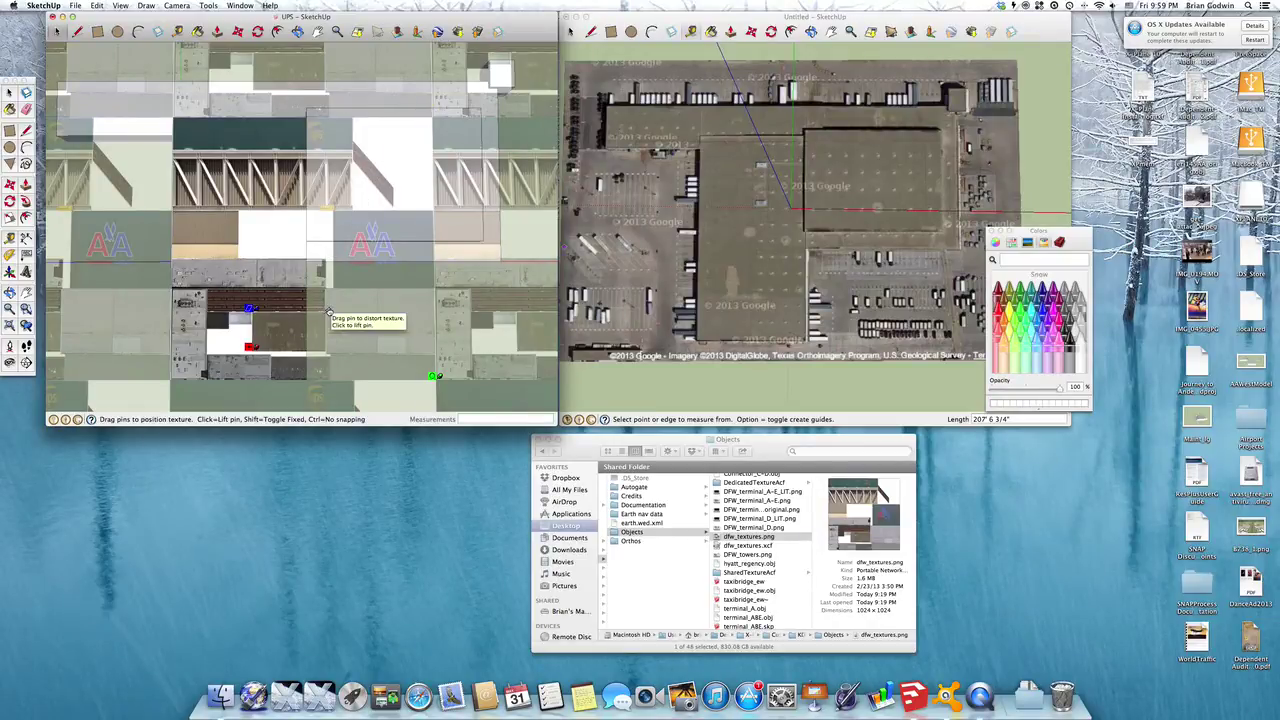
click(440, 377)
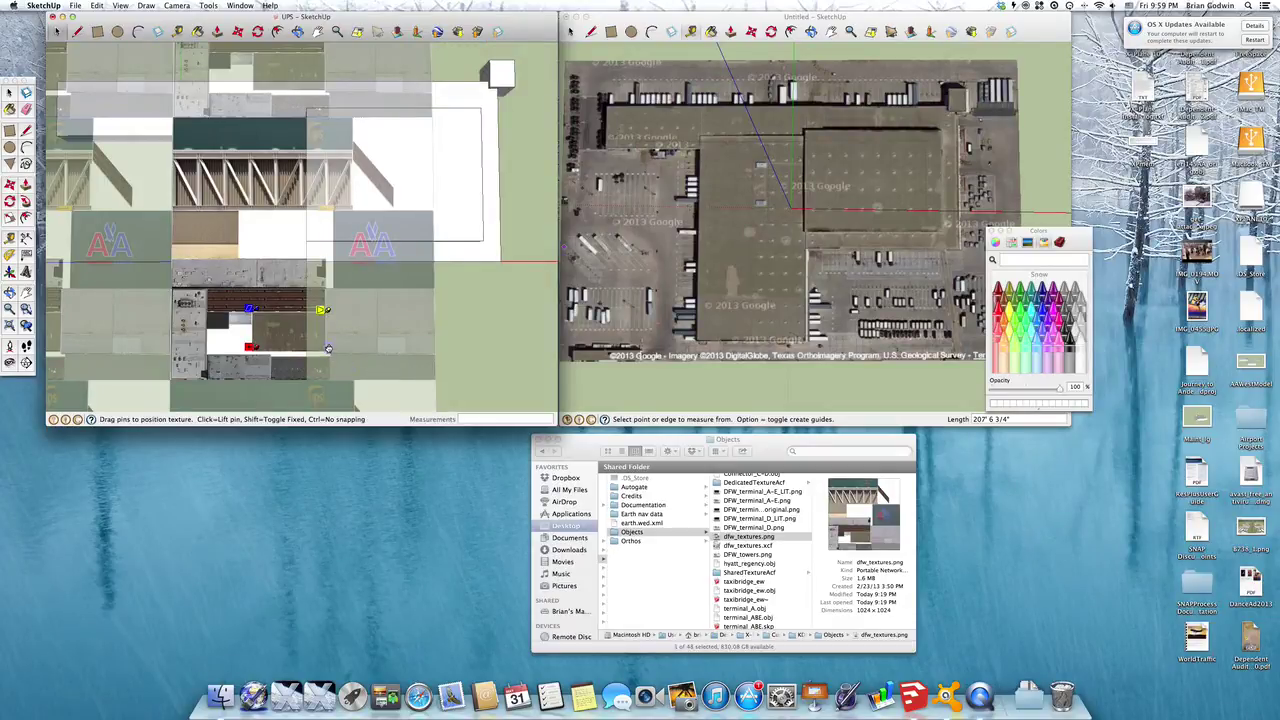
click(321, 347)
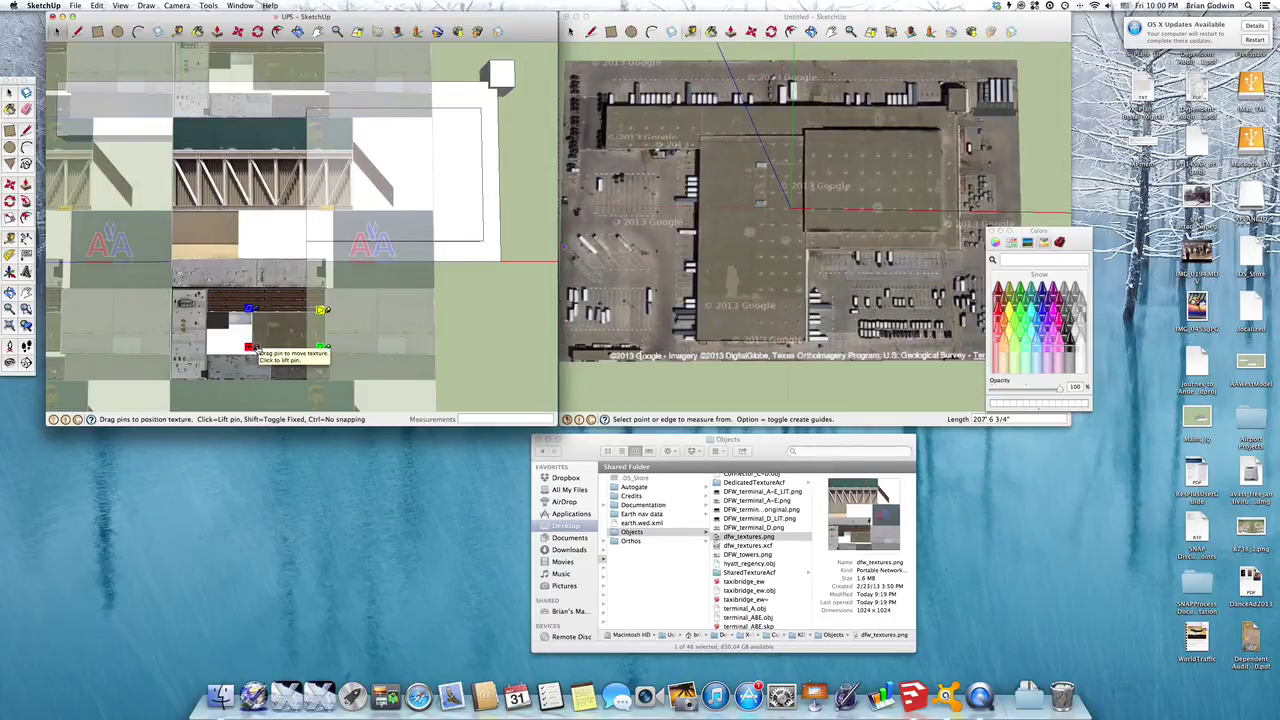
- Move the roof image to the face's bottom-left corner, then scale and rotate it to fill the face
drag(256, 346, 307, 376)
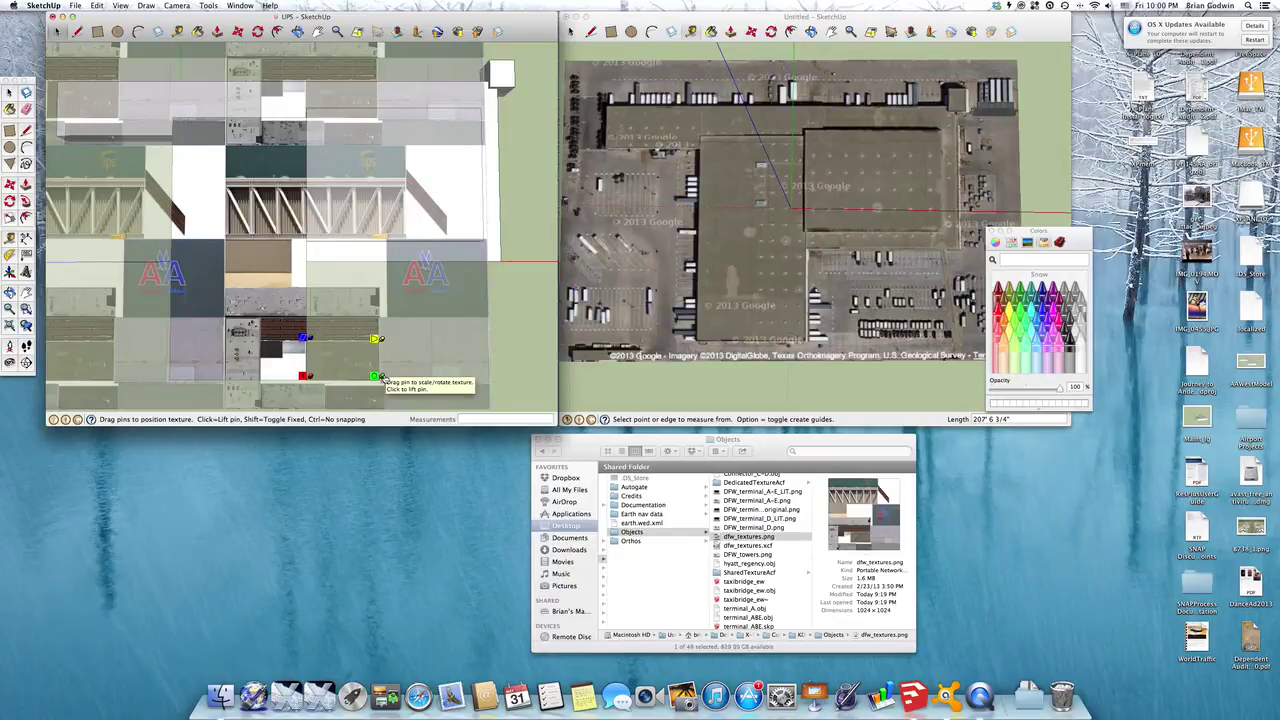
drag(381, 372, 305, 119)
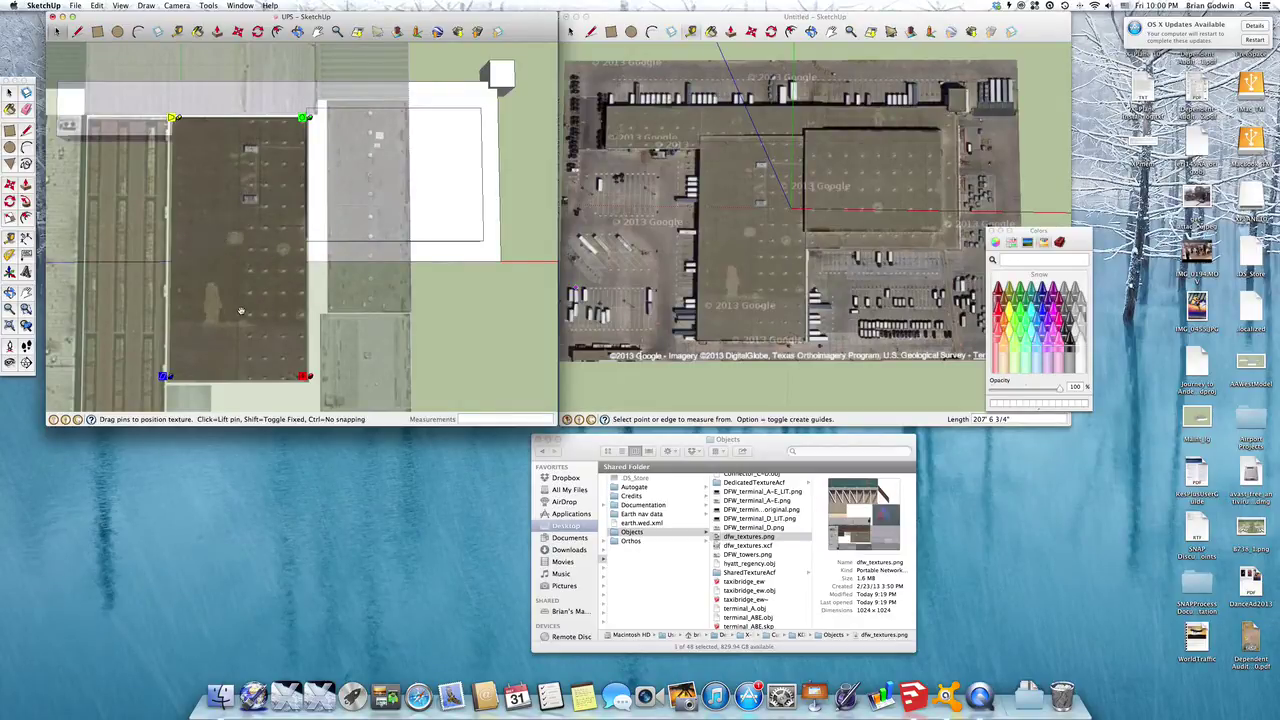
- Nudge the roof image's corner precisely onto the face corner
scroll(309, 379, down, 1)
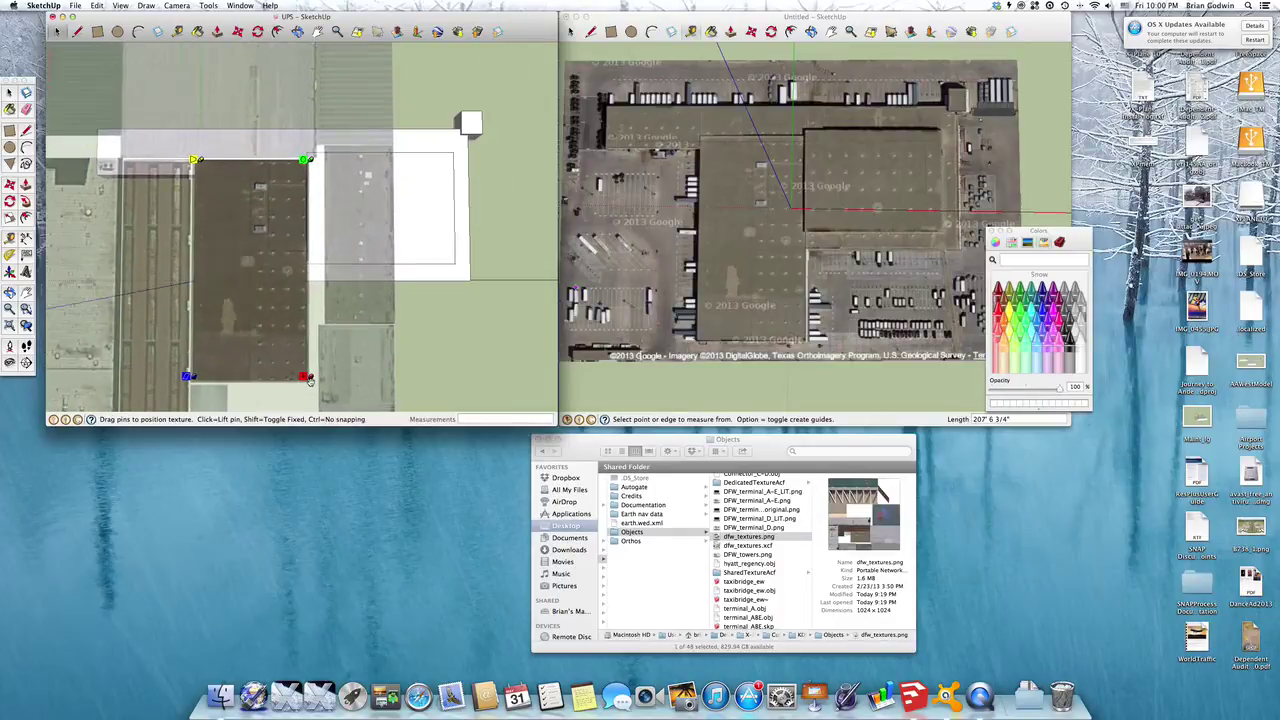
scroll(309, 379, up, 5)
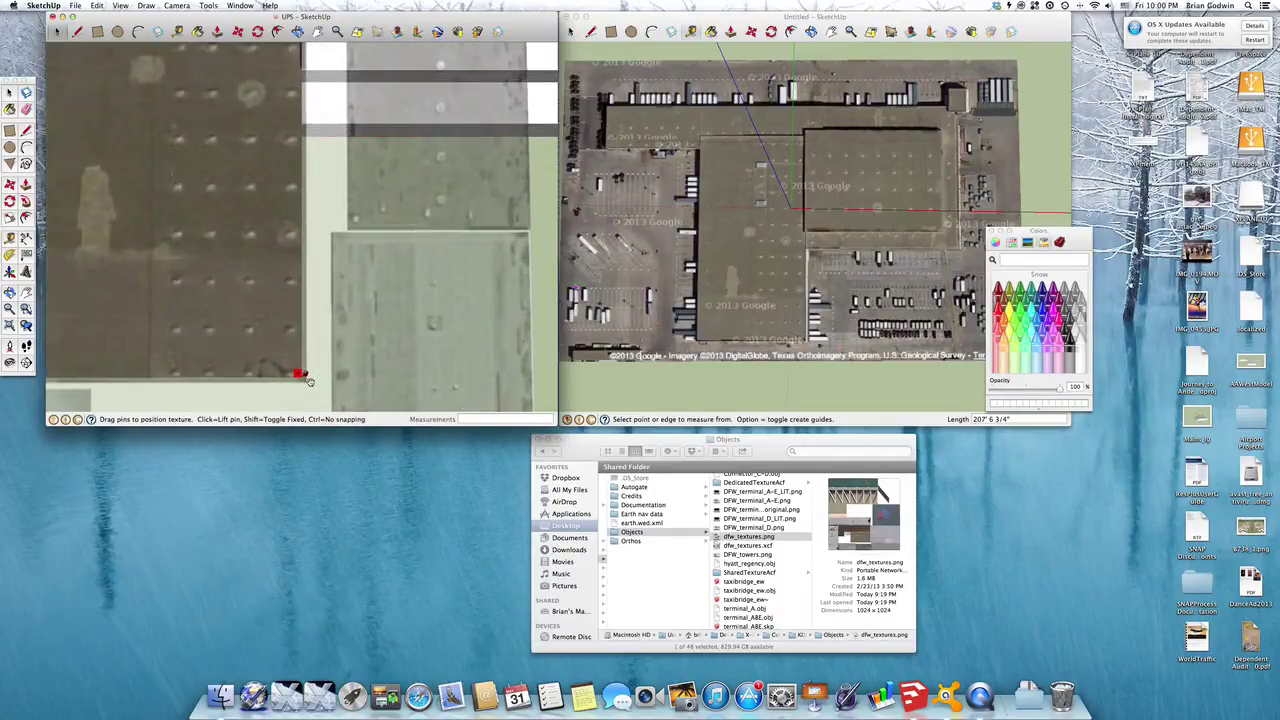
scroll(309, 380, up, 2)
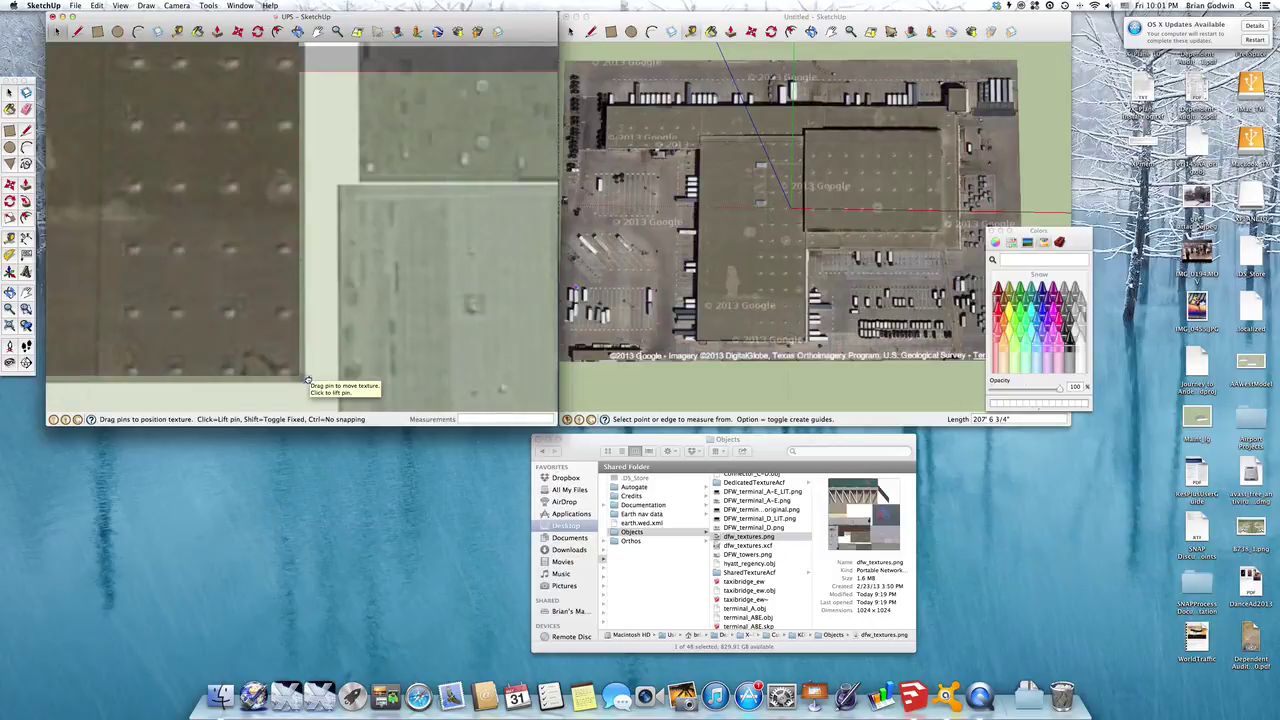
drag(307, 380, 295, 371)
- Pin the texture's top-right corner to the roof corner and rescale the image around it
scroll(292, 375, down, 5)
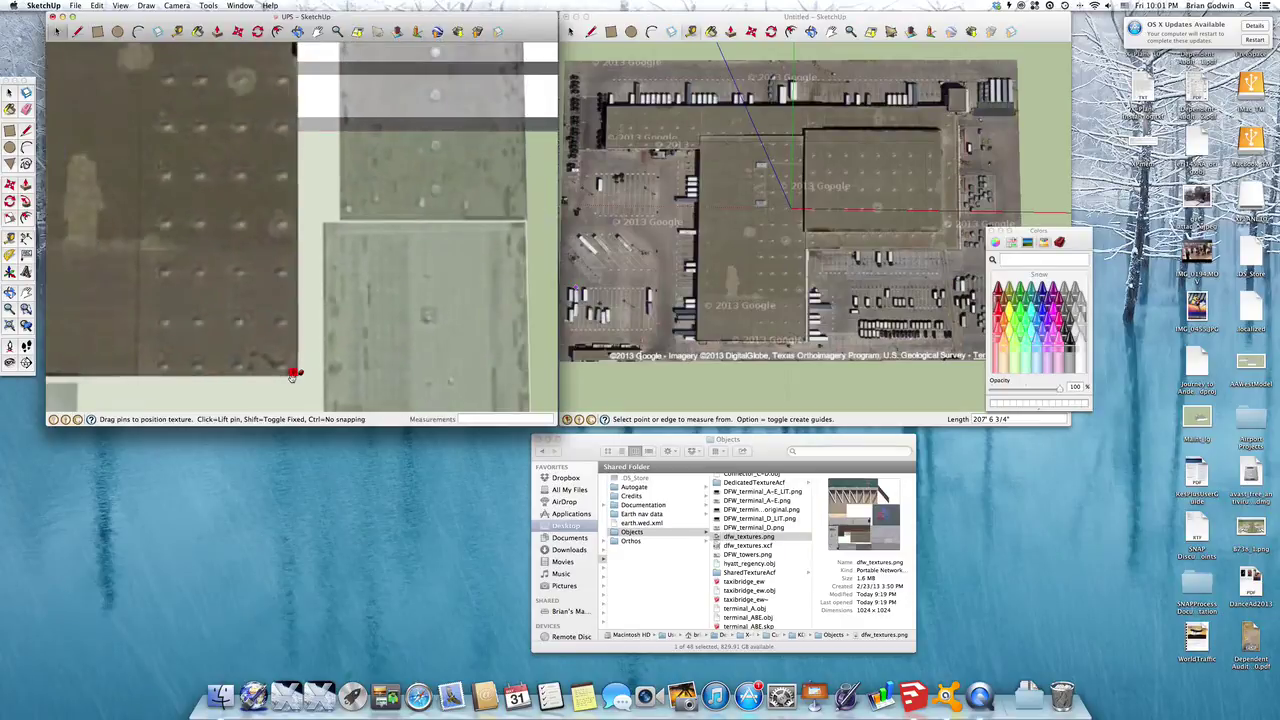
scroll(292, 378, down, 1)
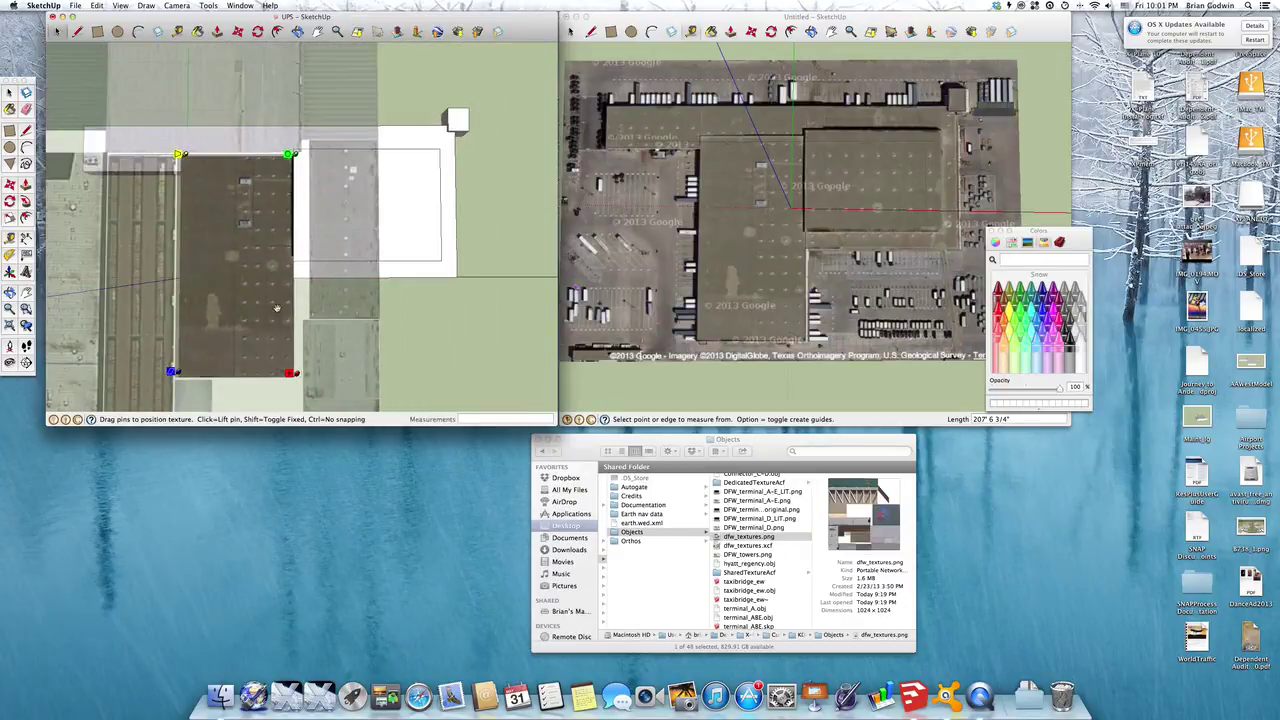
scroll(297, 155, up, 3)
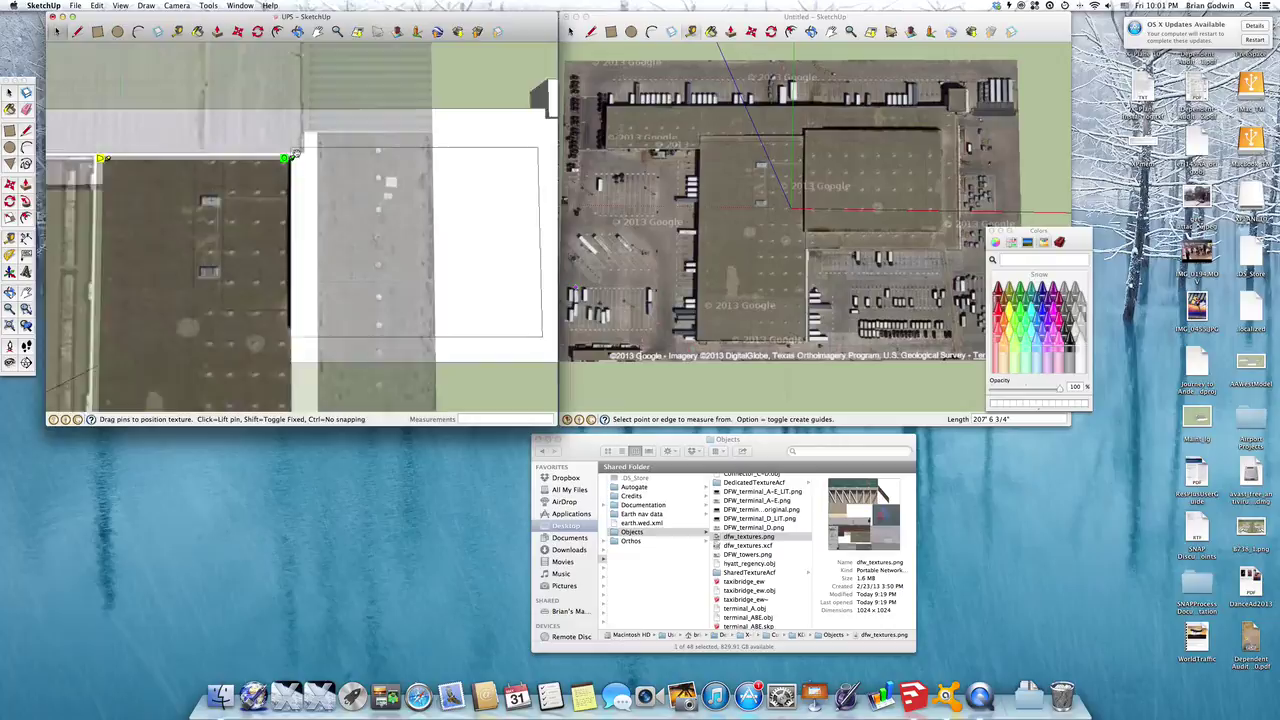
scroll(296, 152, up, 3)
drag(287, 163, 285, 166)
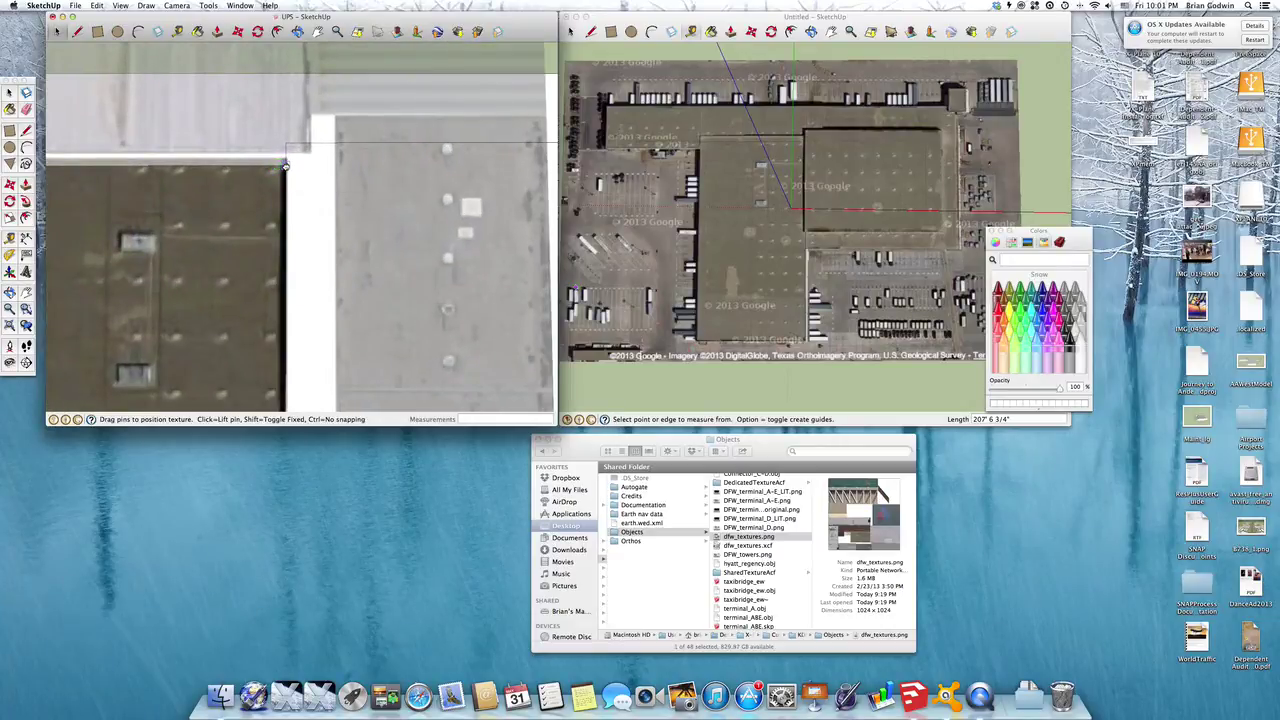
click(287, 157)
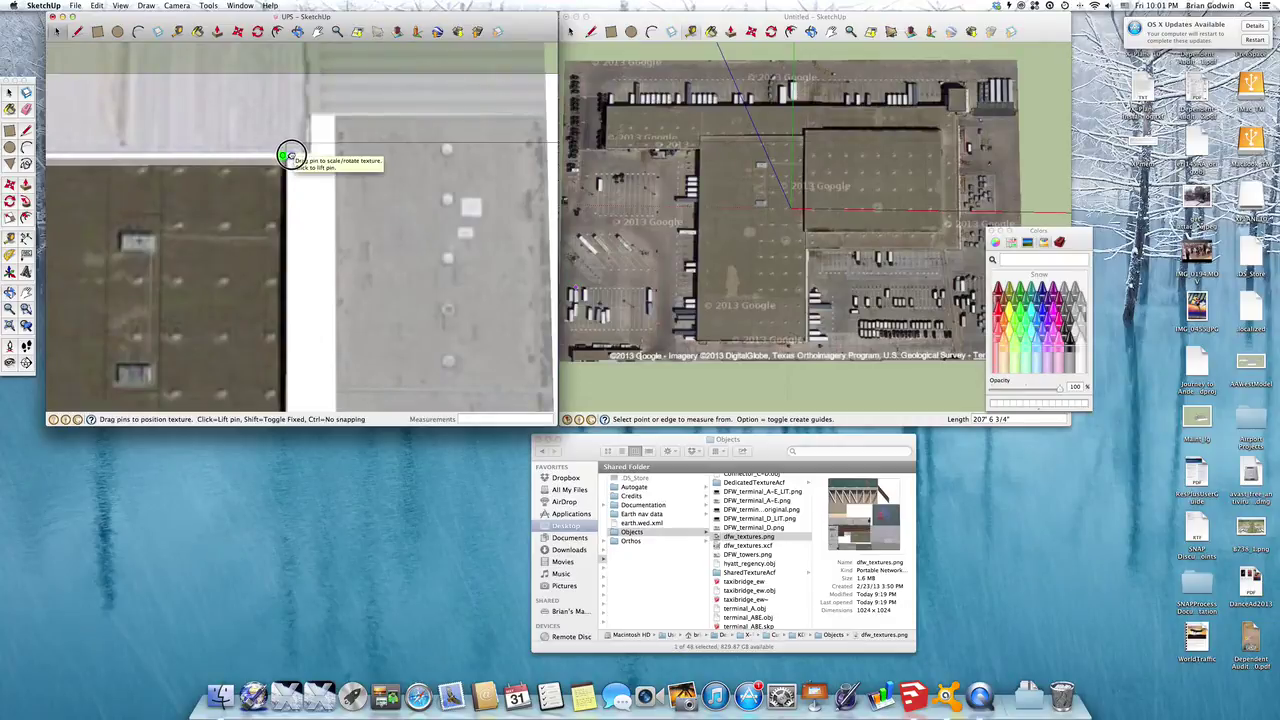
drag(286, 157, 286, 162)
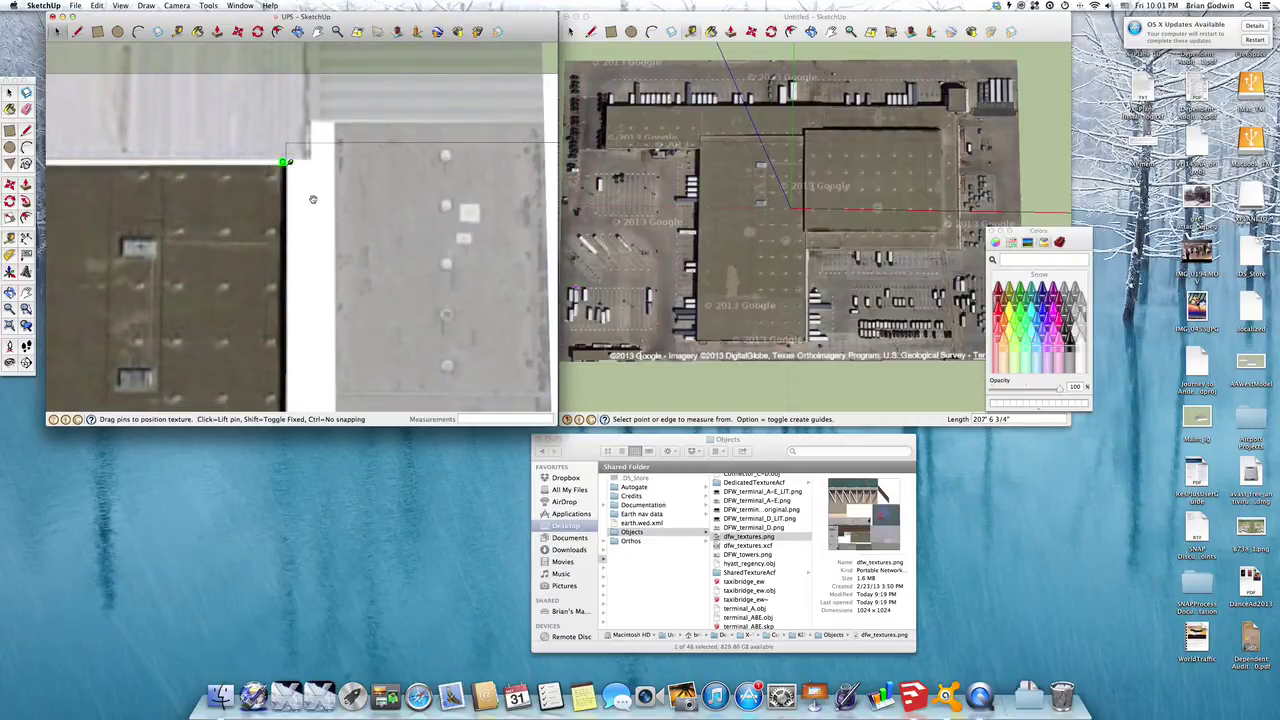
scroll(366, 184, up, 3)
scroll(366, 184, down, 5)
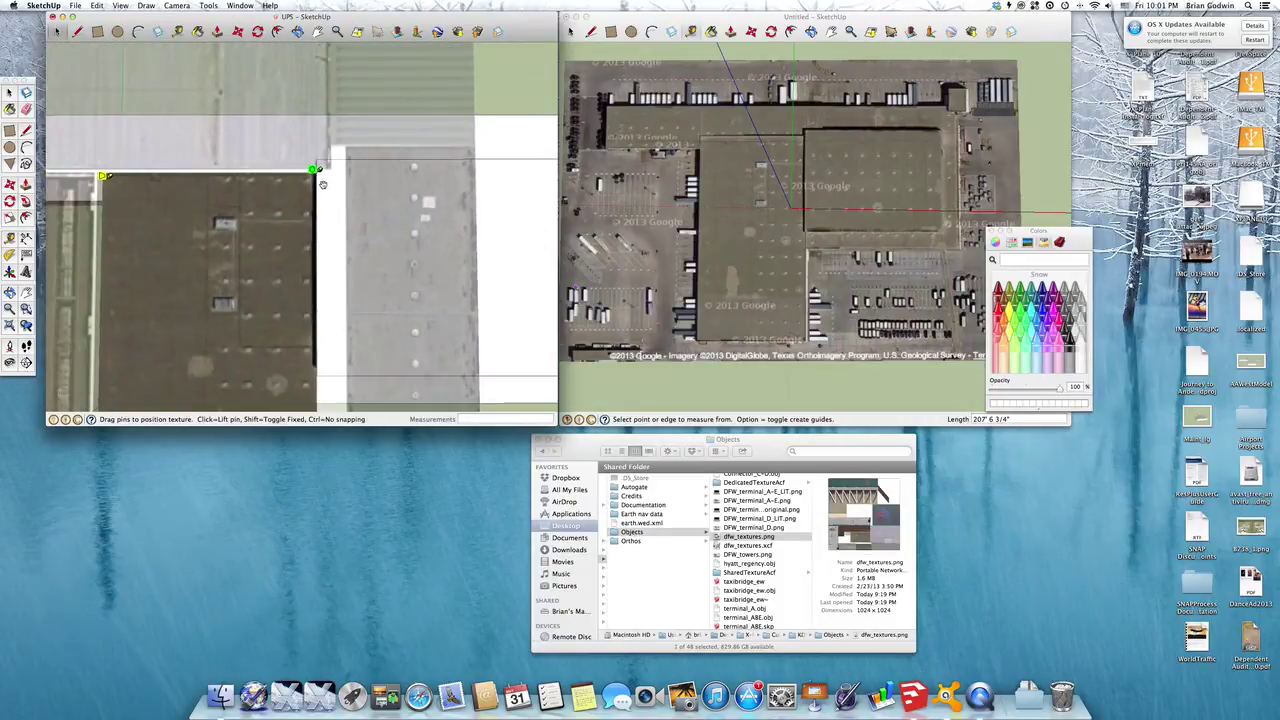
scroll(323, 184, down, 3)
scroll(320, 178, down, 4)
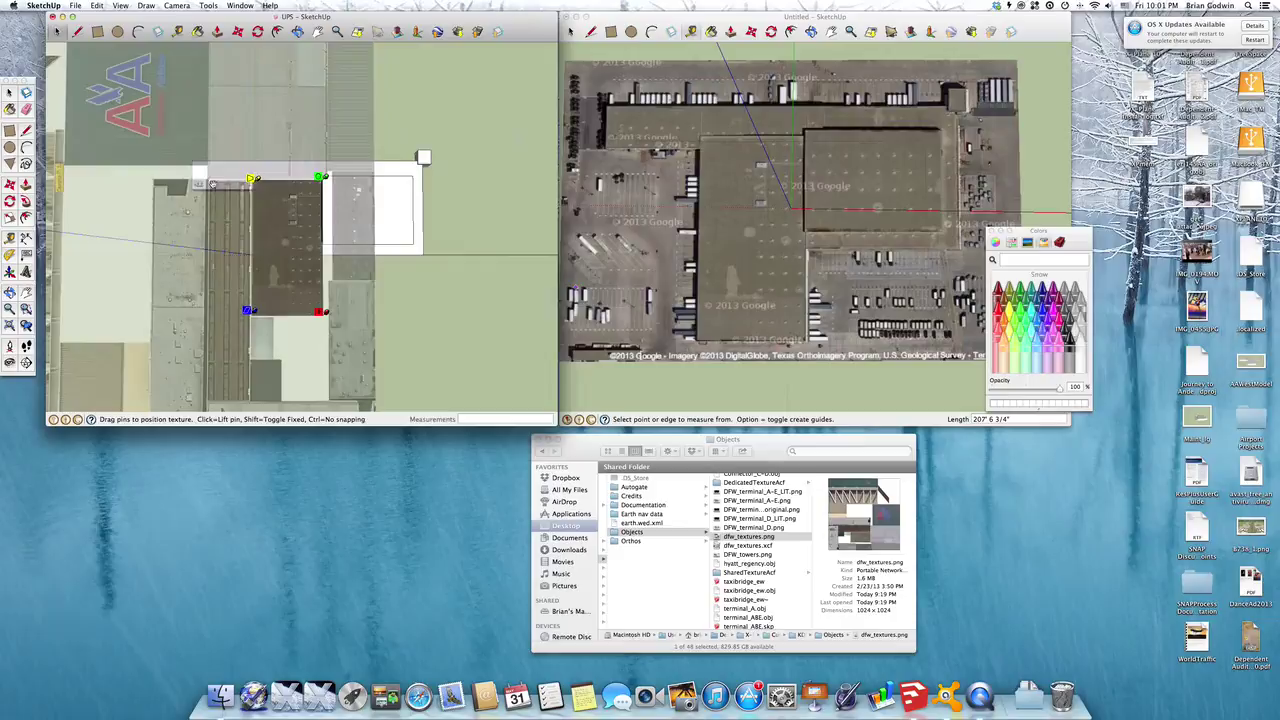
scroll(267, 185, up, 8)
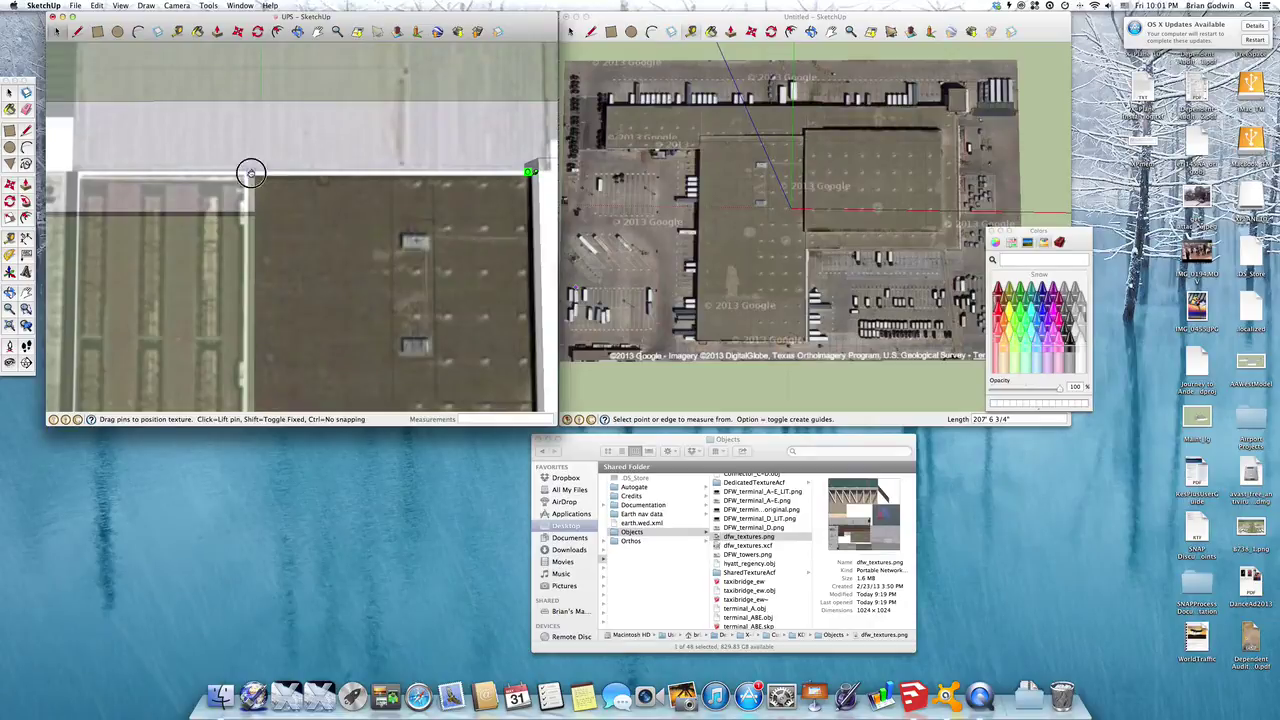
- Stretch the texture's top-left corner right onto the roof's left edge
drag(250, 173, 255, 173)
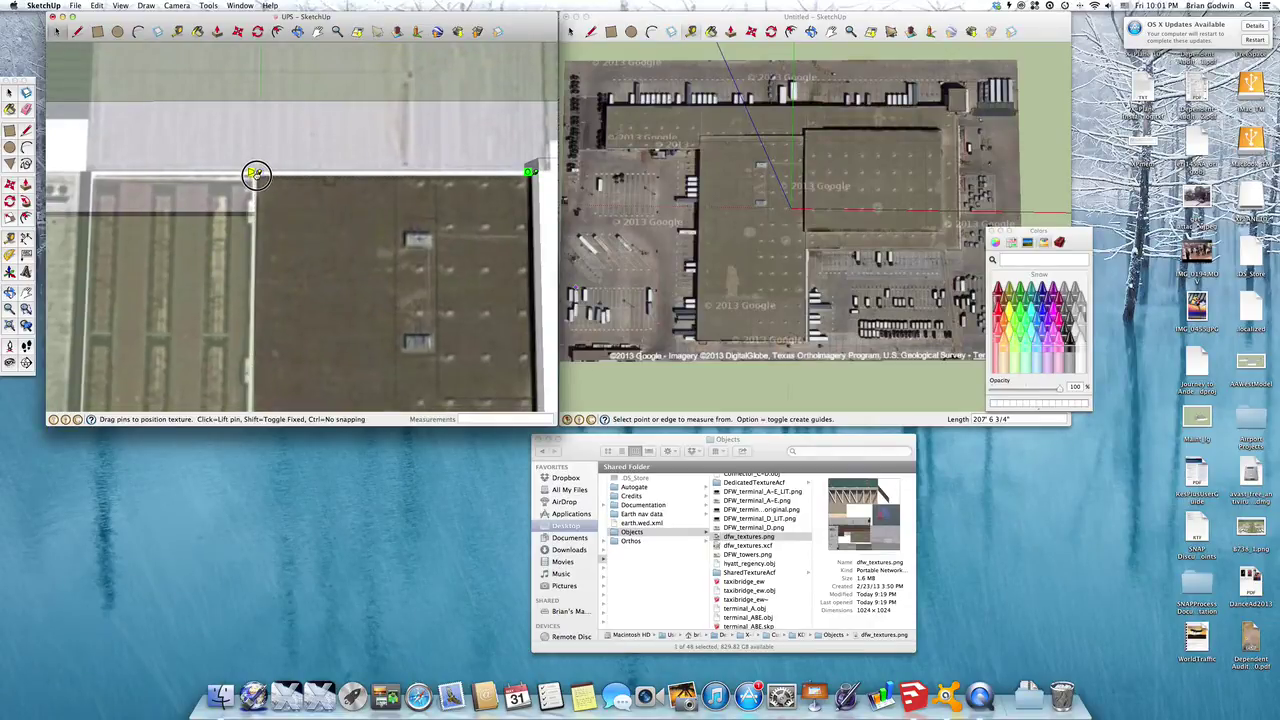
scroll(274, 240, down, 6)
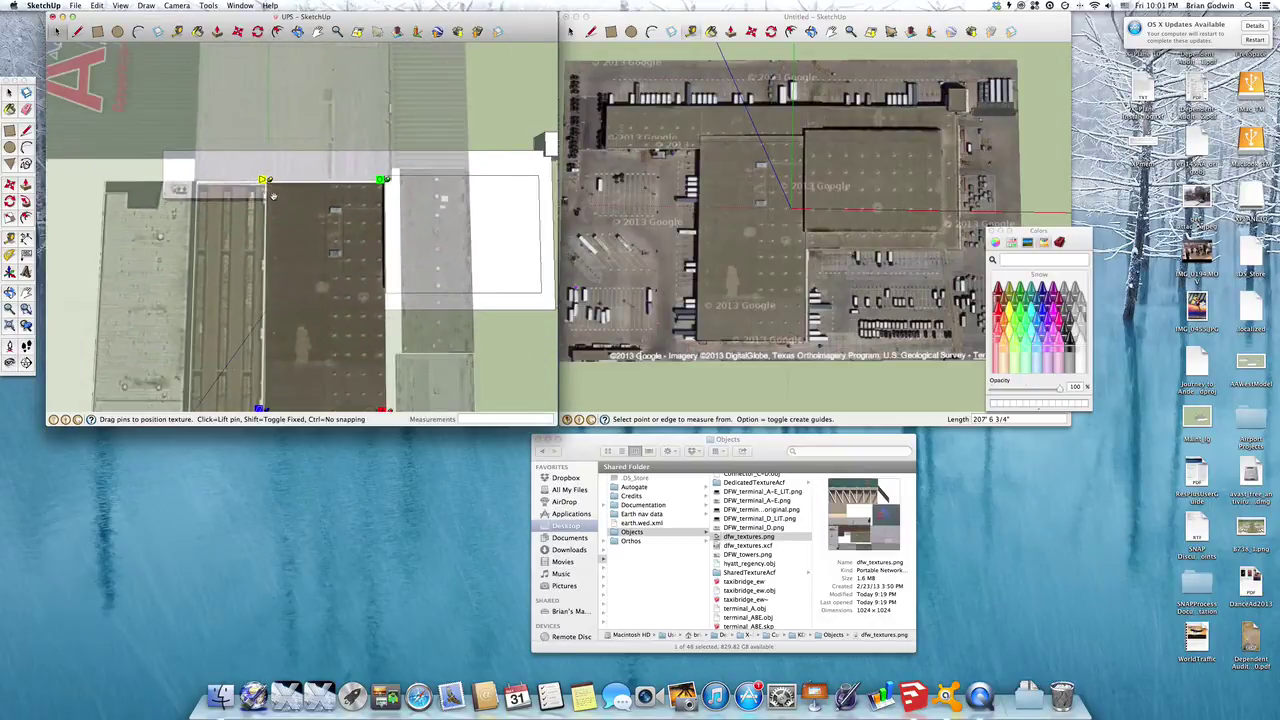
scroll(279, 264, down, 2)
scroll(264, 360, down, 2)
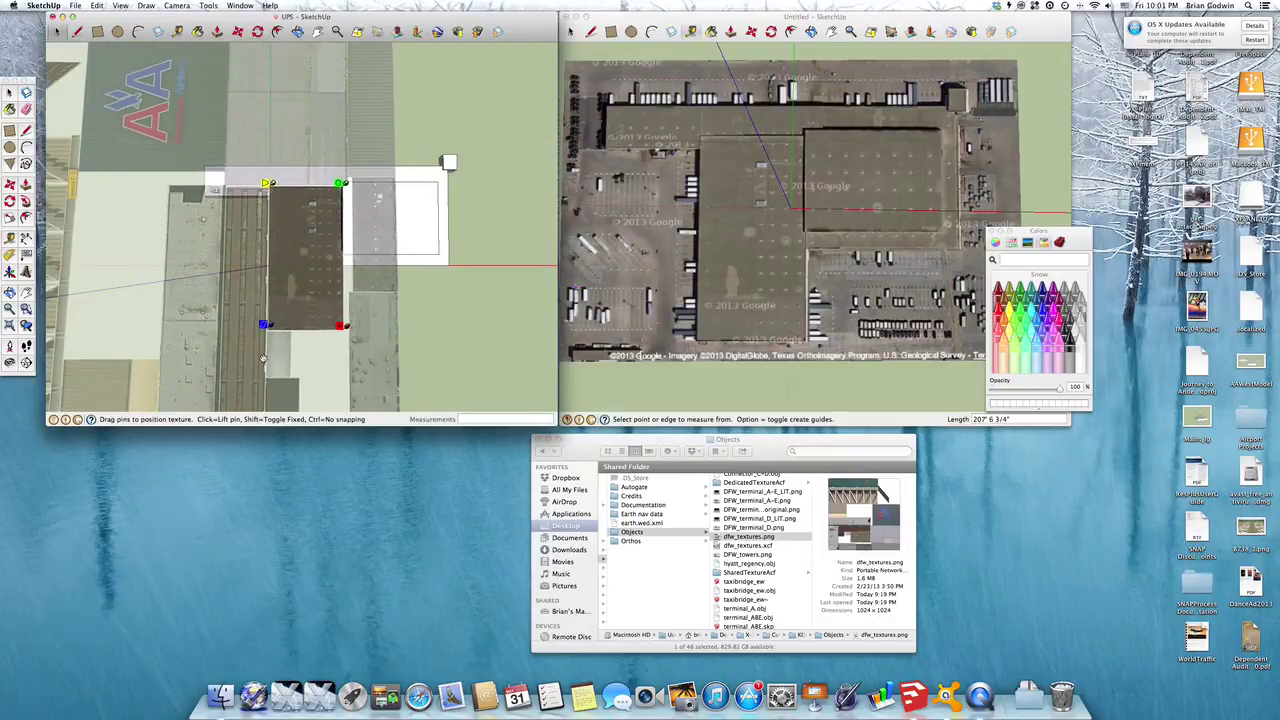
scroll(268, 340, up, 4)
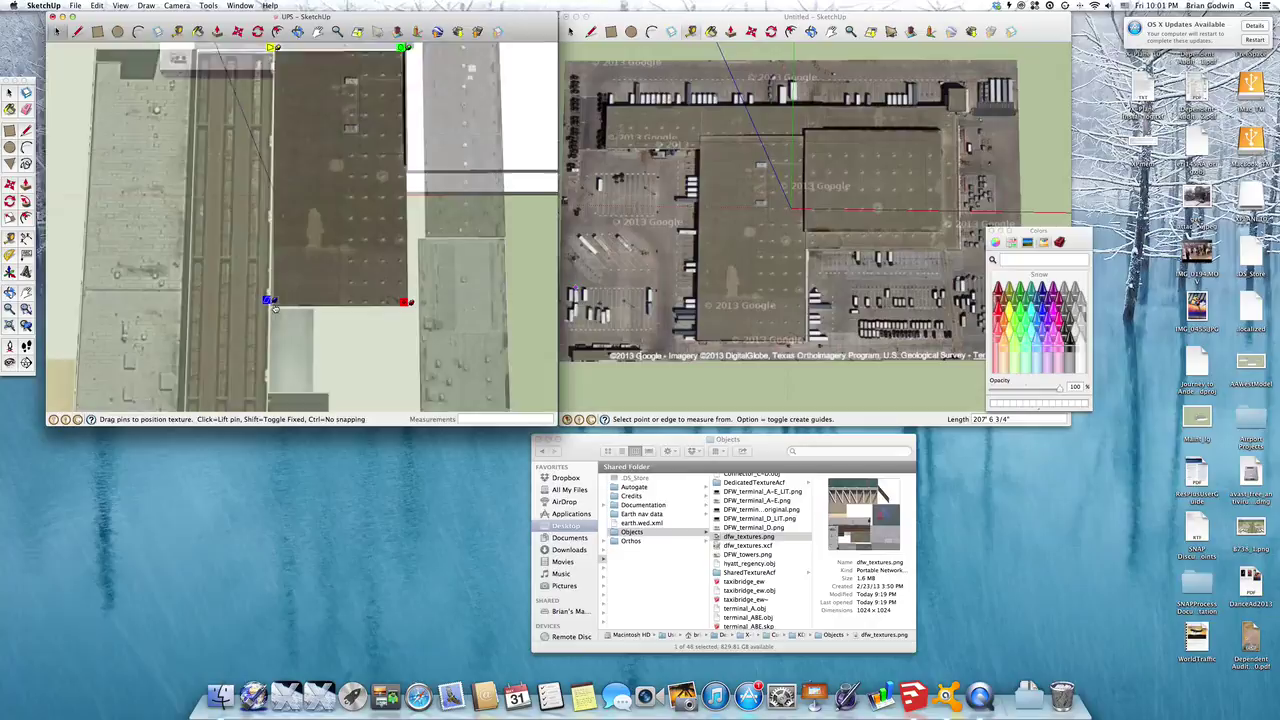
scroll(274, 308, up, 2)
scroll(271, 318, up, 2)
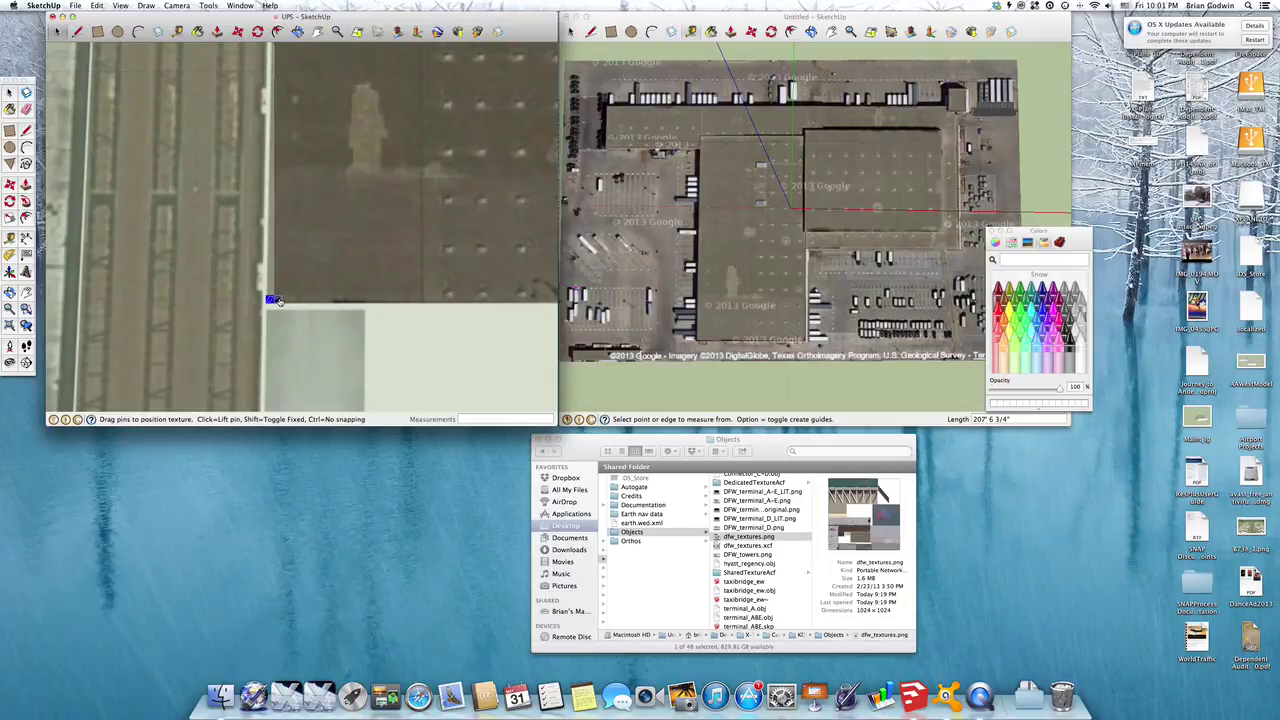
- Shift the texture's bottom-left corner slightly left to line up with the building edge
drag(273, 299, 280, 300)
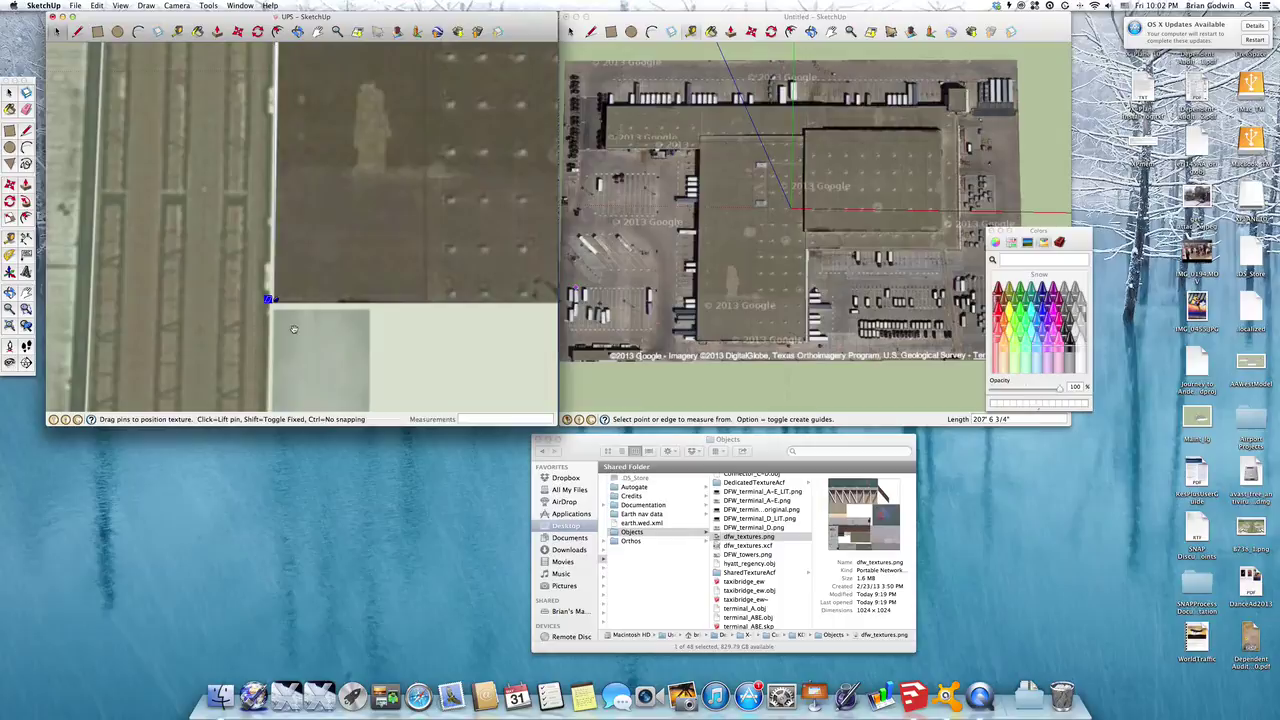
scroll(237, 296, down, 3)
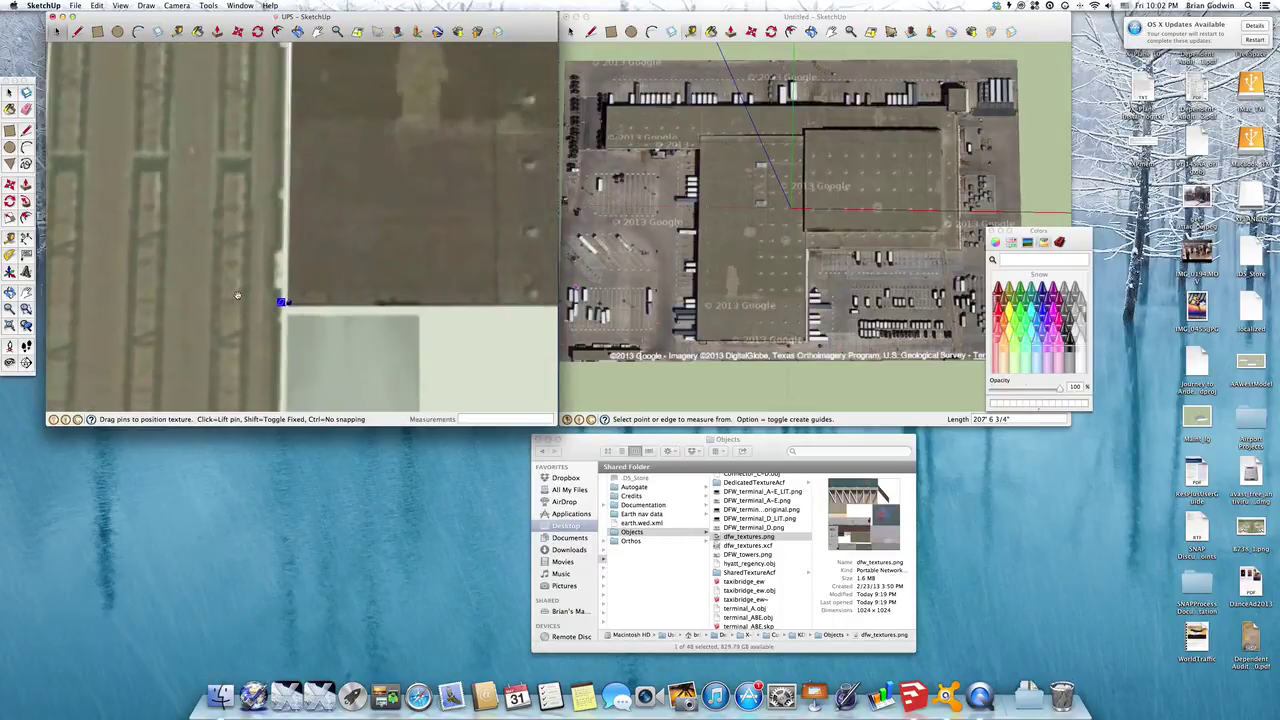
scroll(237, 296, down, 4)
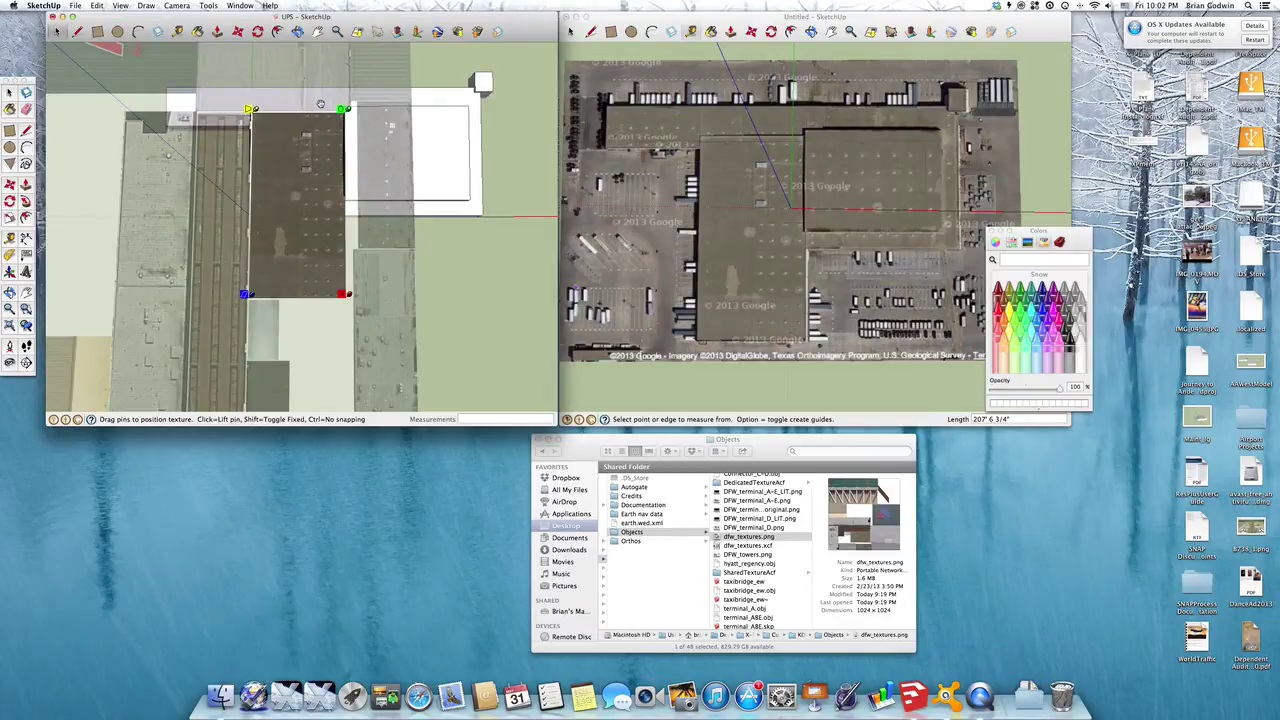
scroll(320, 104, up, 5)
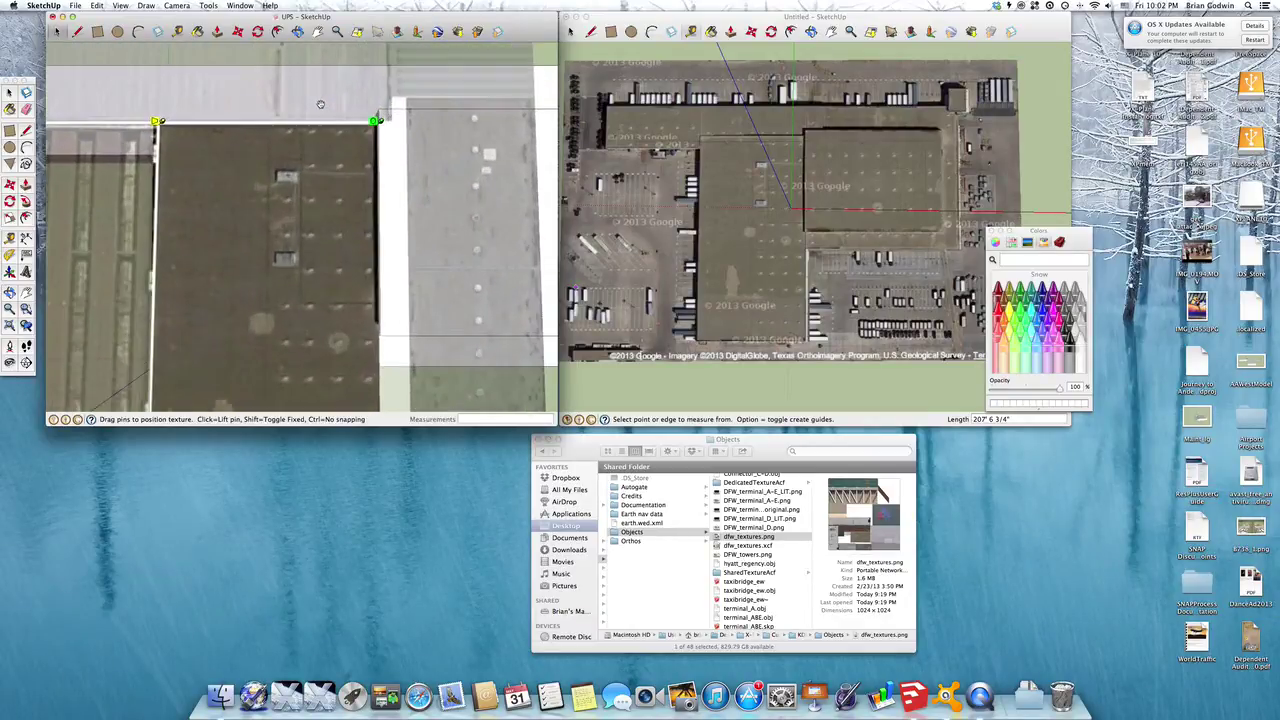
scroll(320, 104, up, 1)
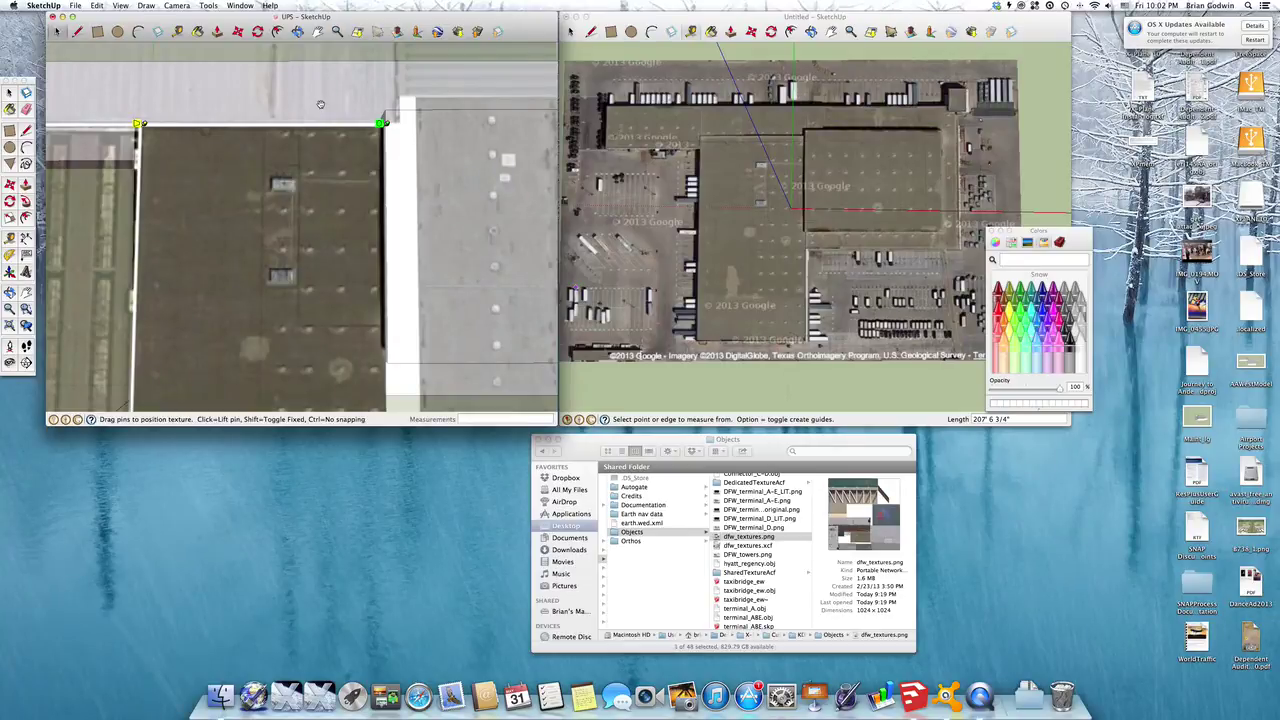
scroll(320, 104, down, 6)
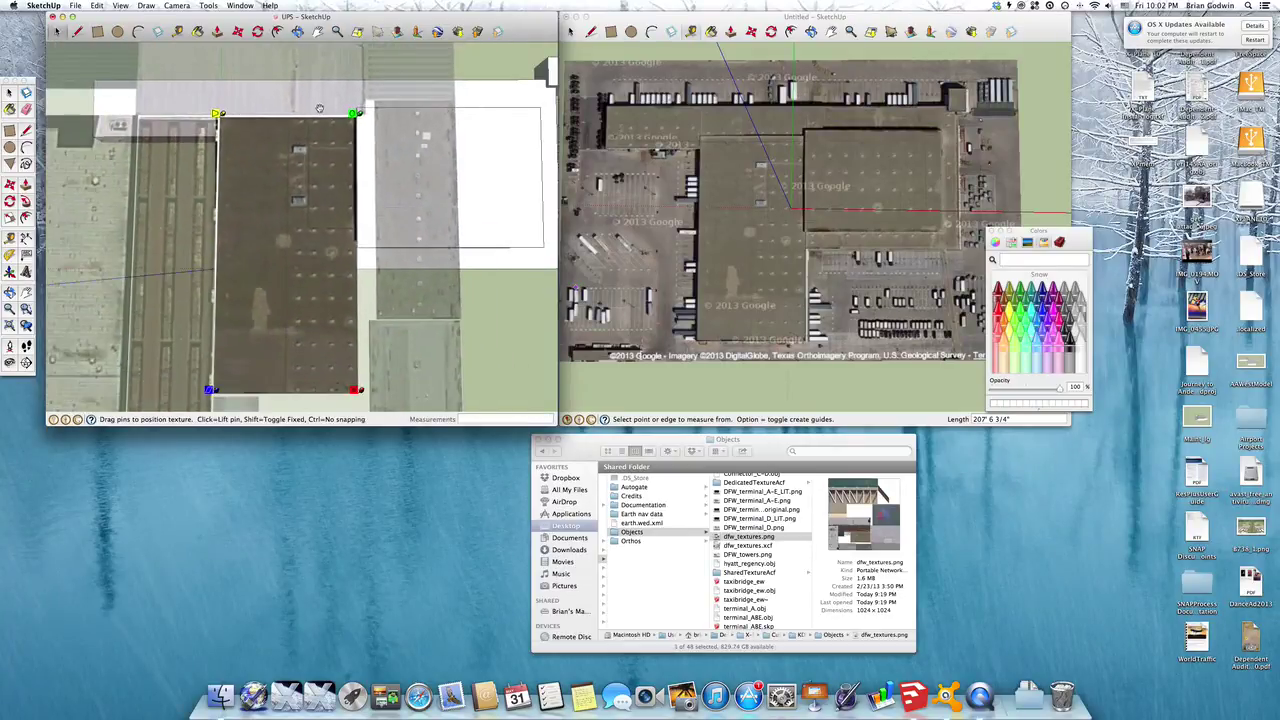
scroll(316, 114, down, 3)
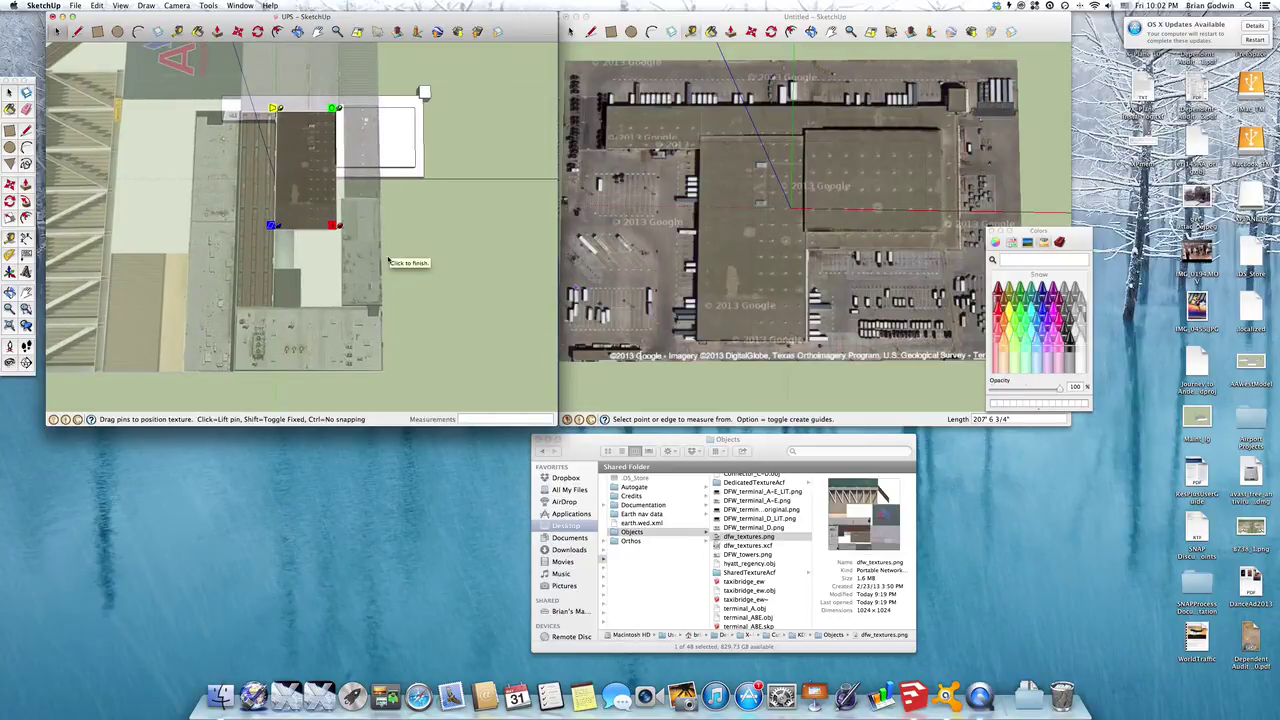
- Commit the roof texture placement and zoom in on the roof
click(389, 261)
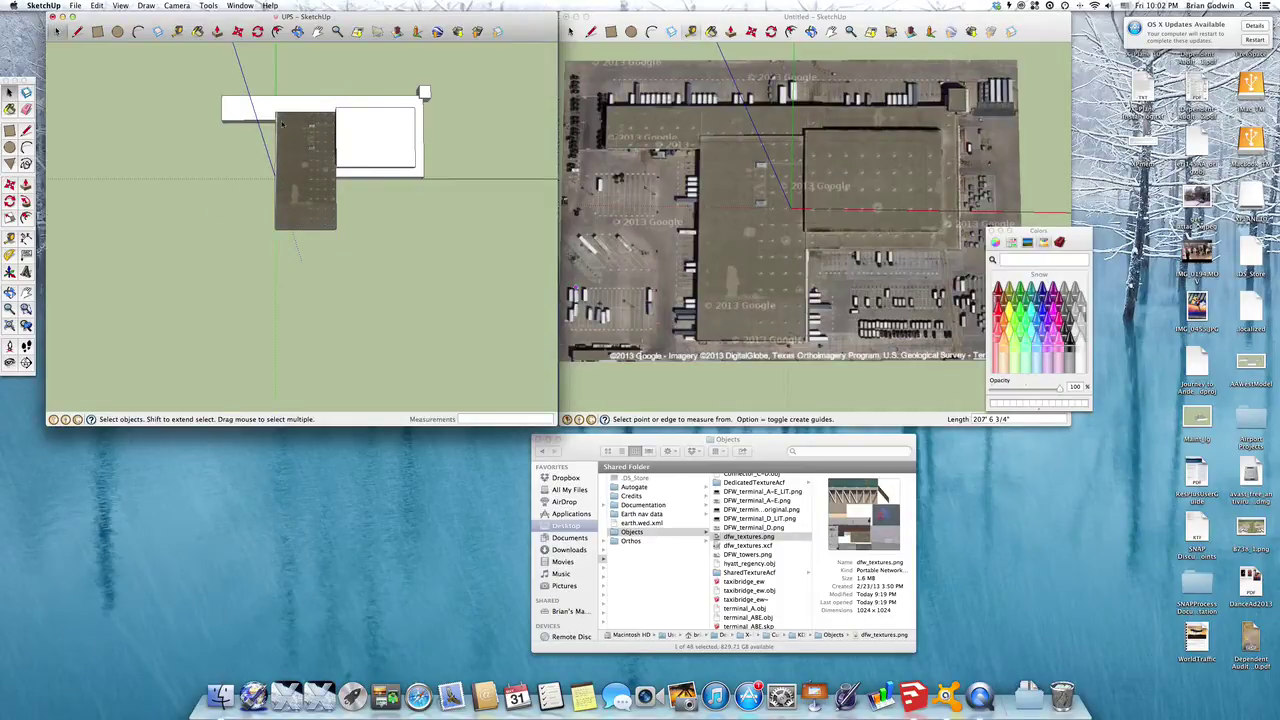
scroll(282, 124, up, 8)
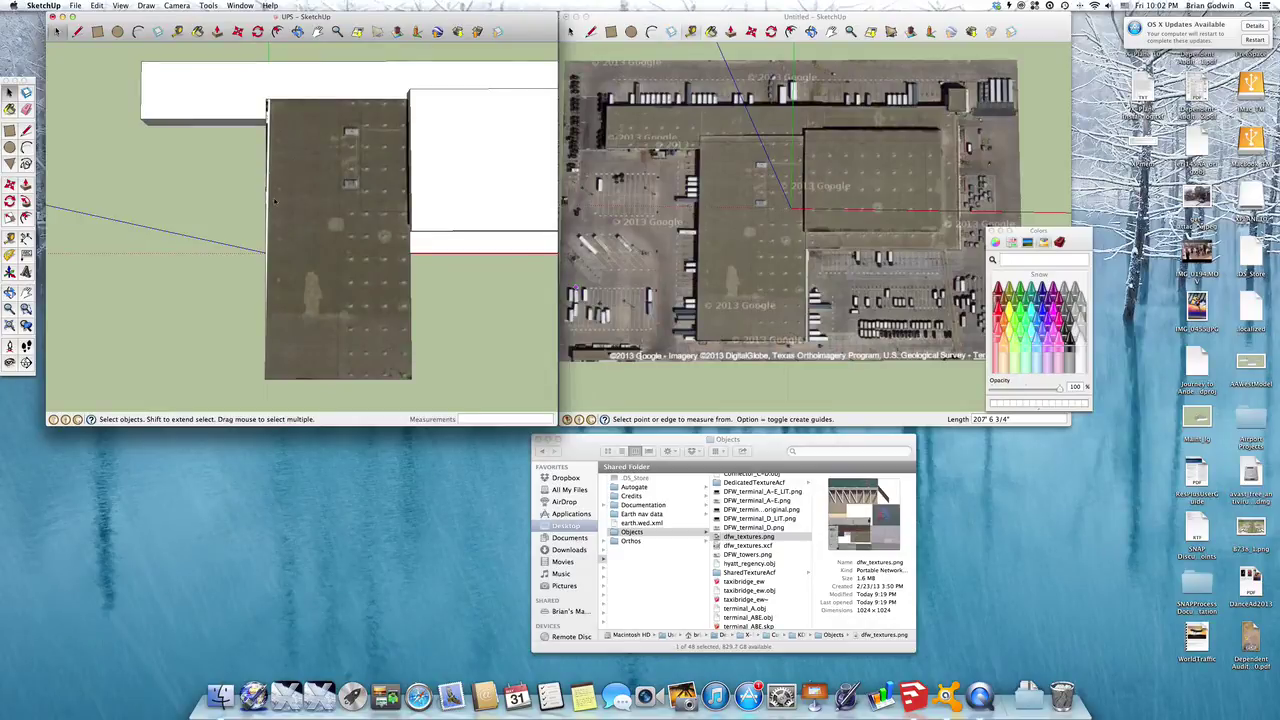
- Reopen Texture Position editing on the roof face
right_click(325, 255)
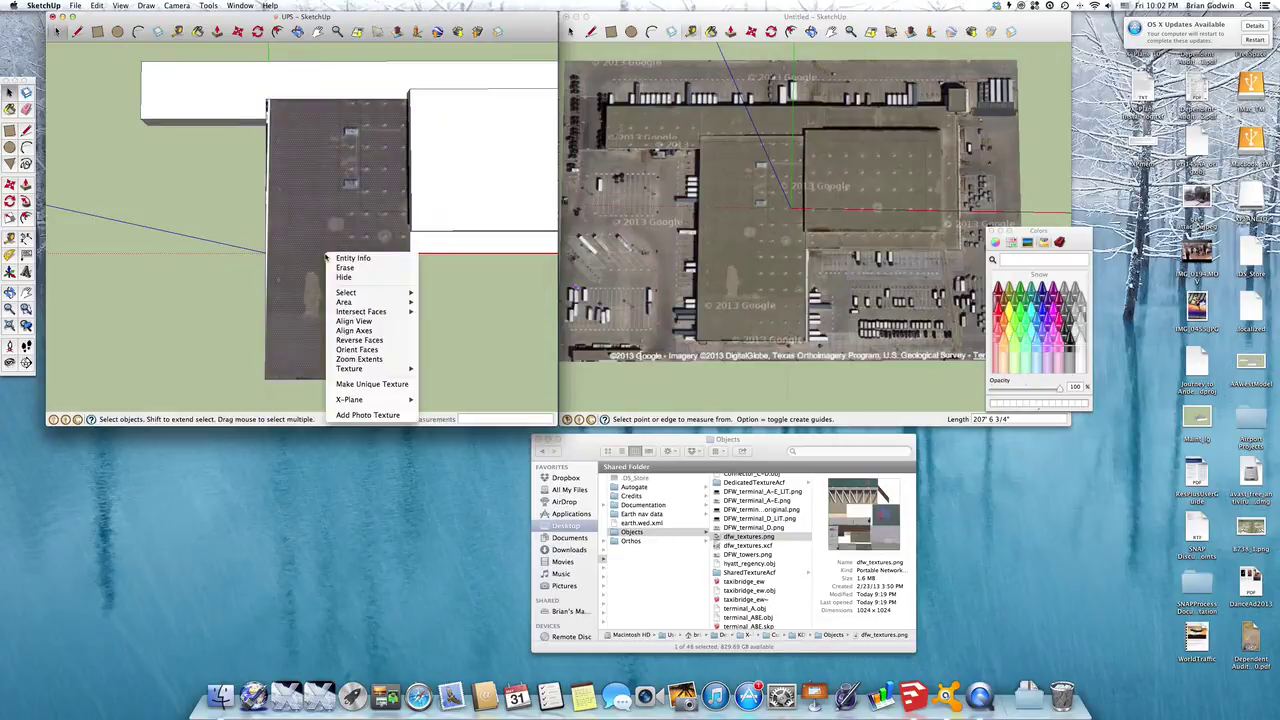
mouse_move(368, 370)
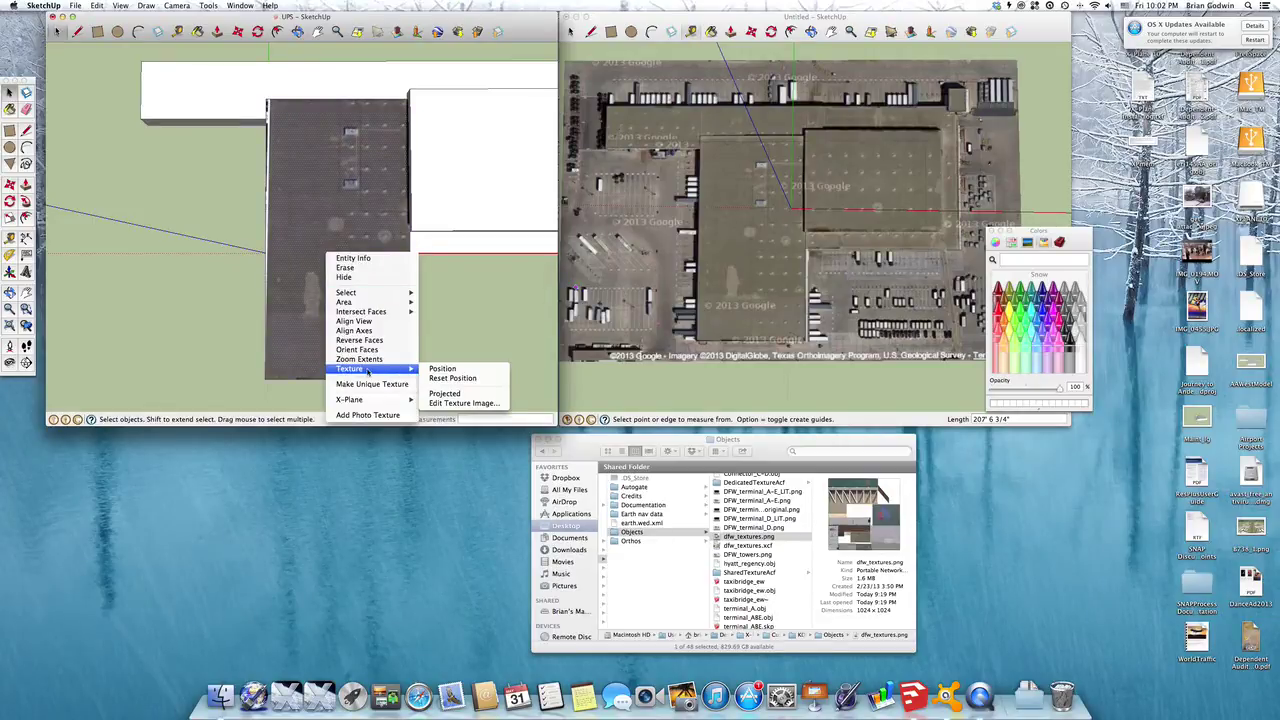
click(442, 368)
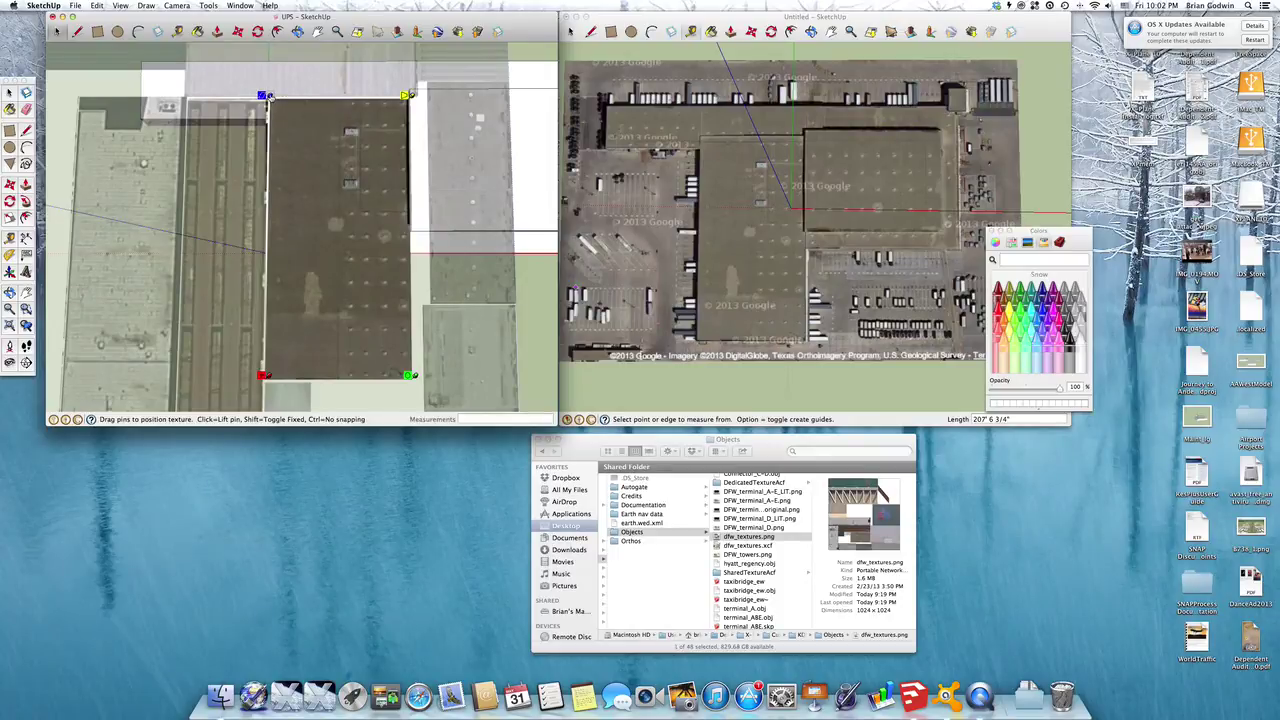
scroll(268, 96, down, 3)
scroll(268, 96, up, 6)
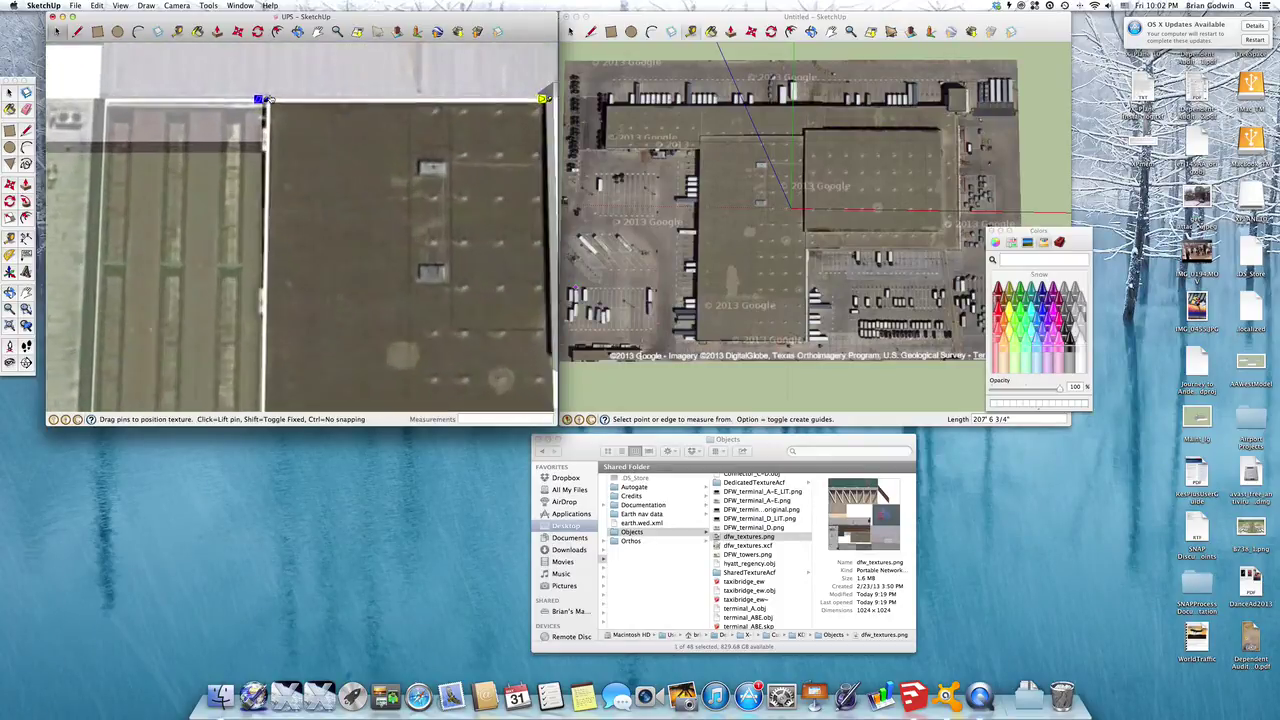
scroll(269, 100, up, 2)
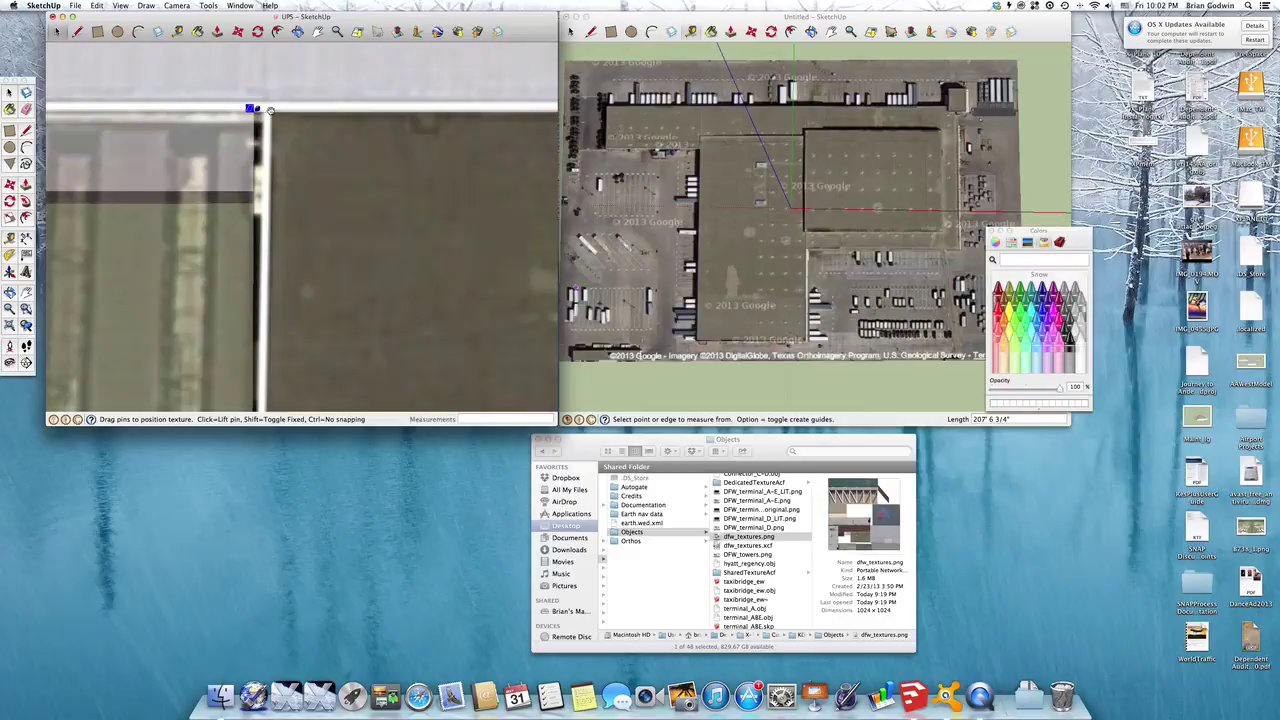
- Move the texture's top-left anchor onto the roof corner and slide the image left to align
click(252, 108)
click(274, 108)
mouse_move(276, 108)
mouse_down()
mouse_move(254, 108)
mouse_move(258, 118)
mouse_up()
scroll(203, 150, down, 10)
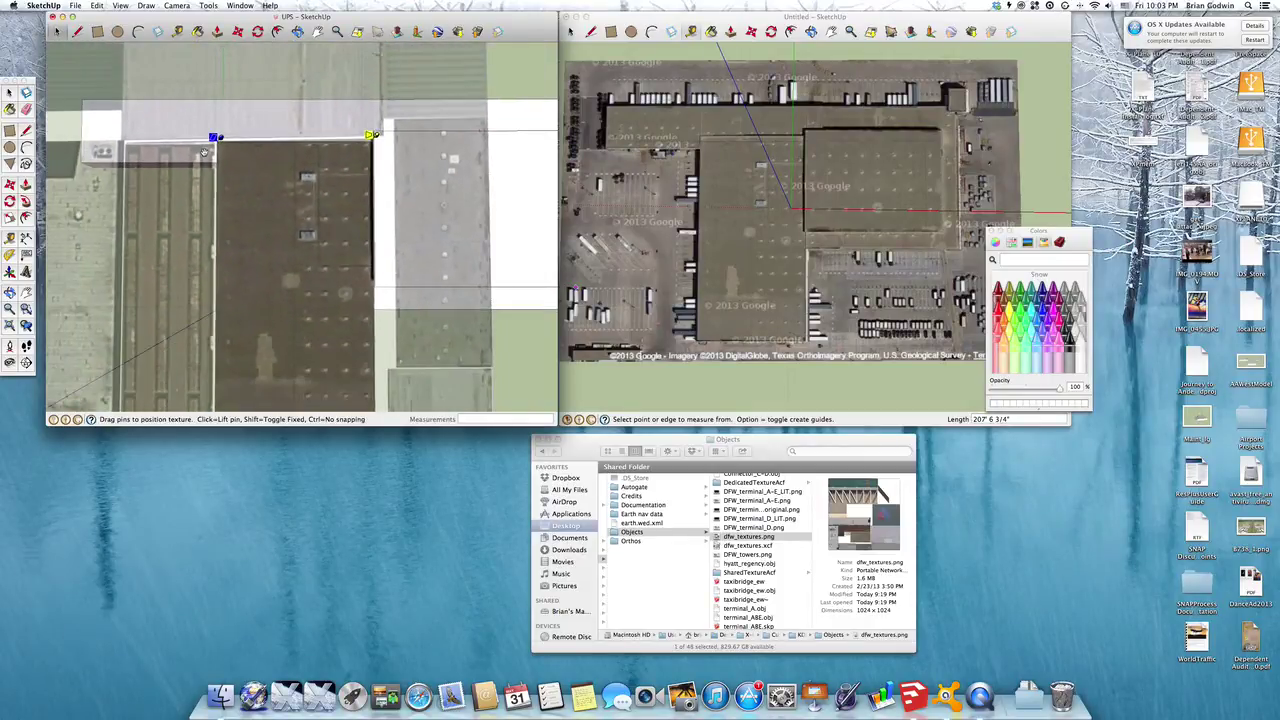
scroll(203, 150, down, 5)
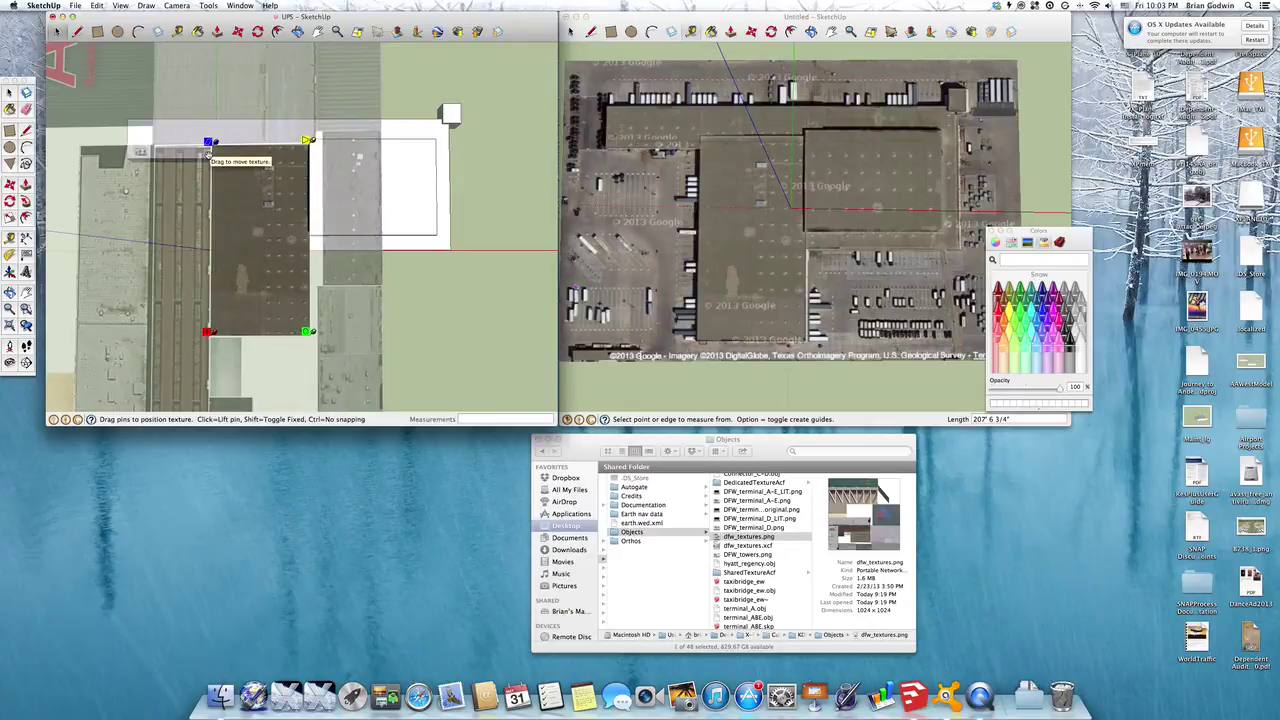
- Commit the realigned roof texture and orbit to an angled 3D view of the building
key(Return)
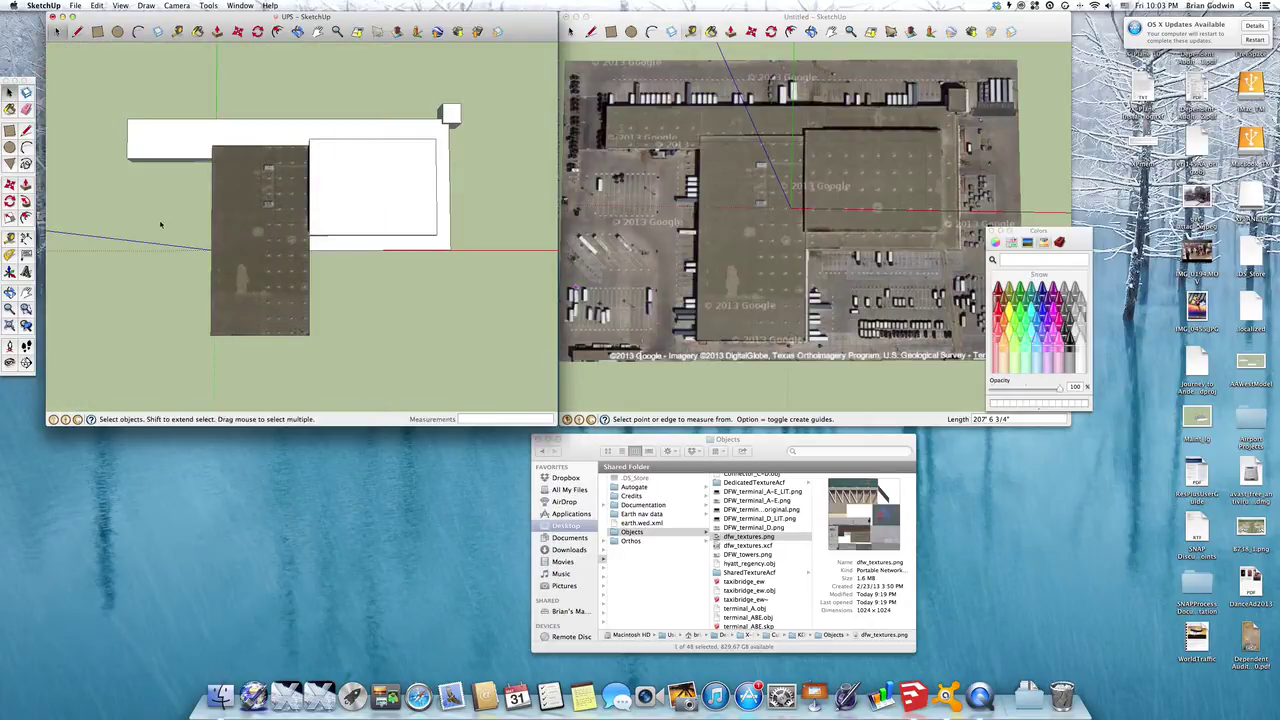
mouse_move(350, 288)
middle_down()
mouse_move(343, 206)
mouse_move(298, 158)
mouse_move(348, 281)
mouse_move(330, 260)
mouse_move(360, 229)
mouse_move(300, 225)
mouse_move(425, 264)
mouse_move(305, 283)
middle_up()
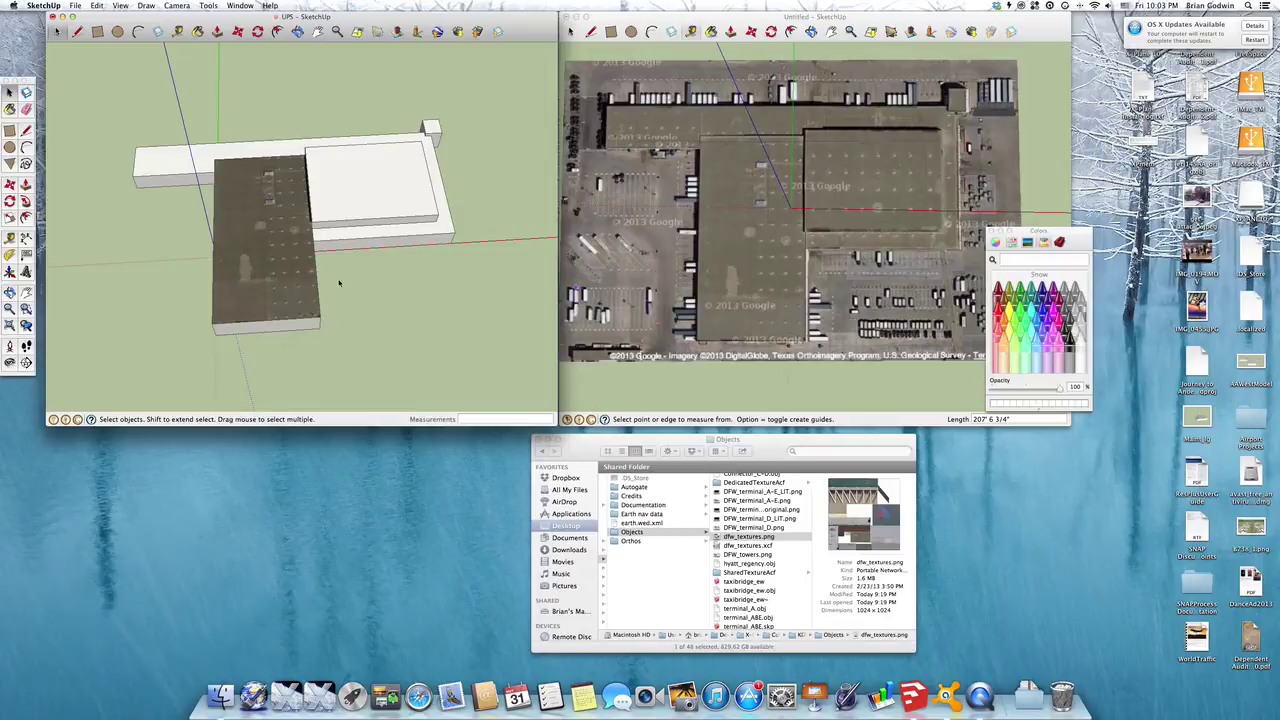
mouse_move(346, 288)
middle_down()
mouse_move(417, 289)
mouse_move(479, 252)
mouse_move(471, 274)
mouse_move(323, 271)
mouse_move(312, 213)
mouse_move(310, 288)
middle_up()
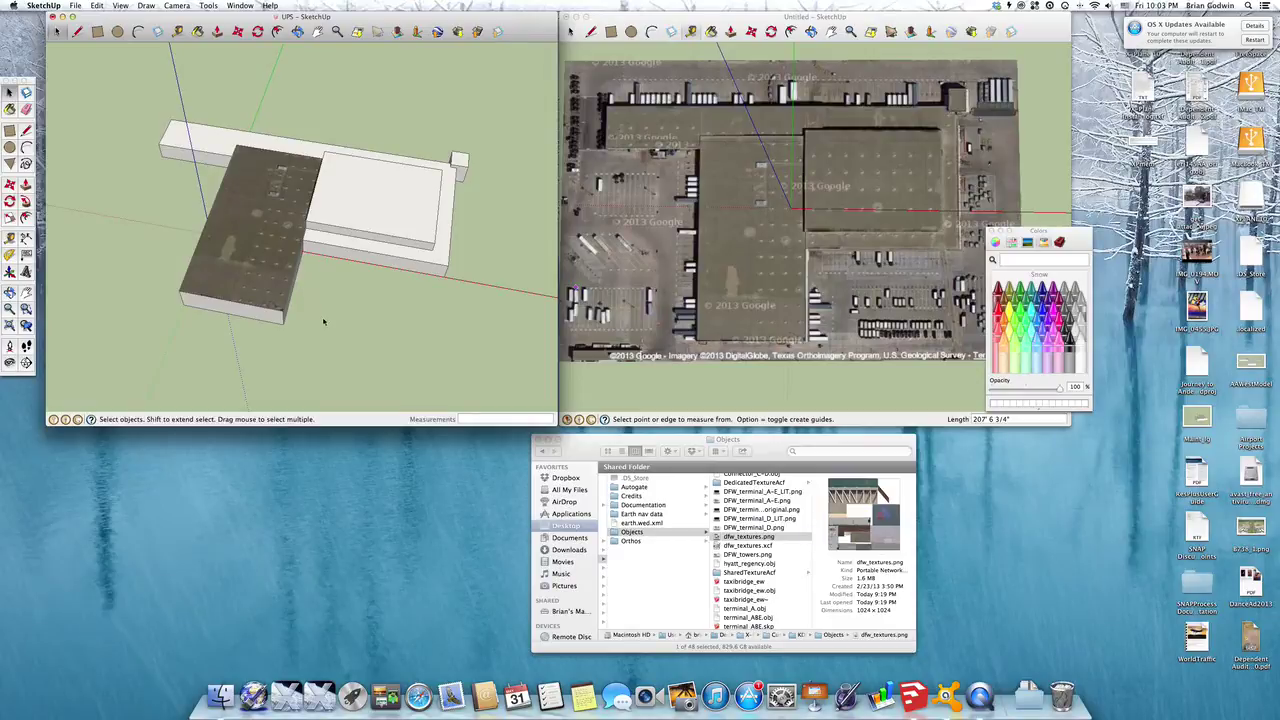